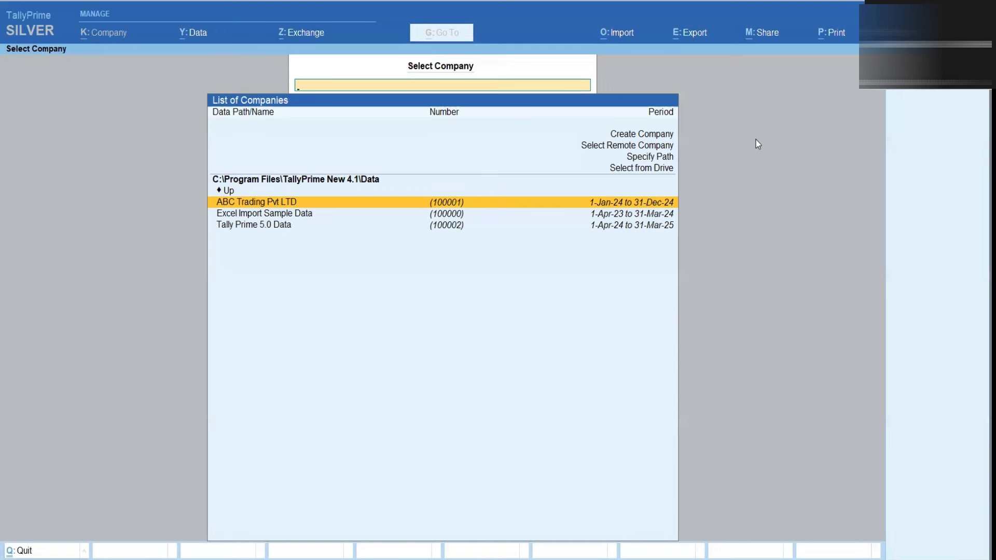
Try opening ABC Trading Pvt LTD and Excel Import Sample Data, backing out of each
{"action": "key", "text": "Down"}
{"action": "key", "text": "Down"}
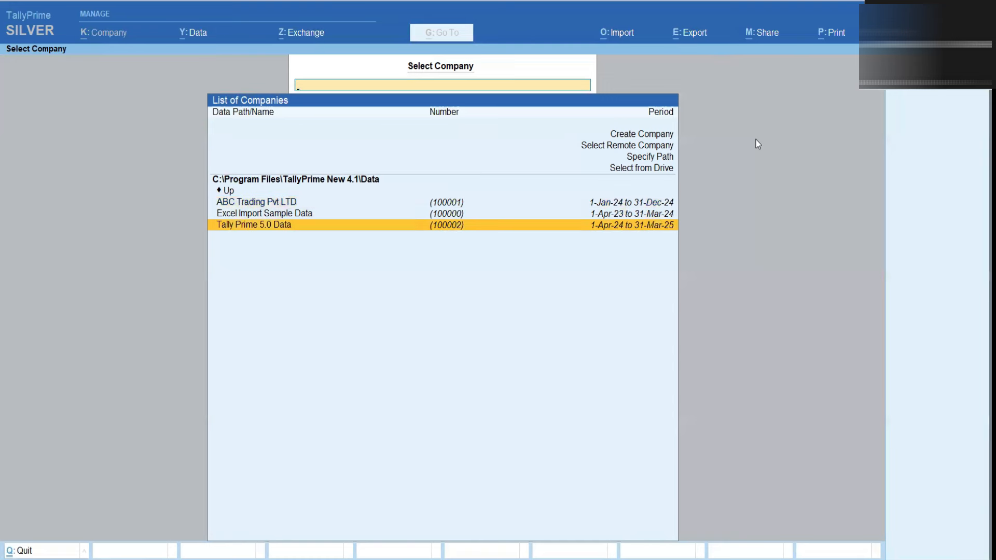
{"action": "key", "text": "Up"}
{"action": "key", "text": "Up"}
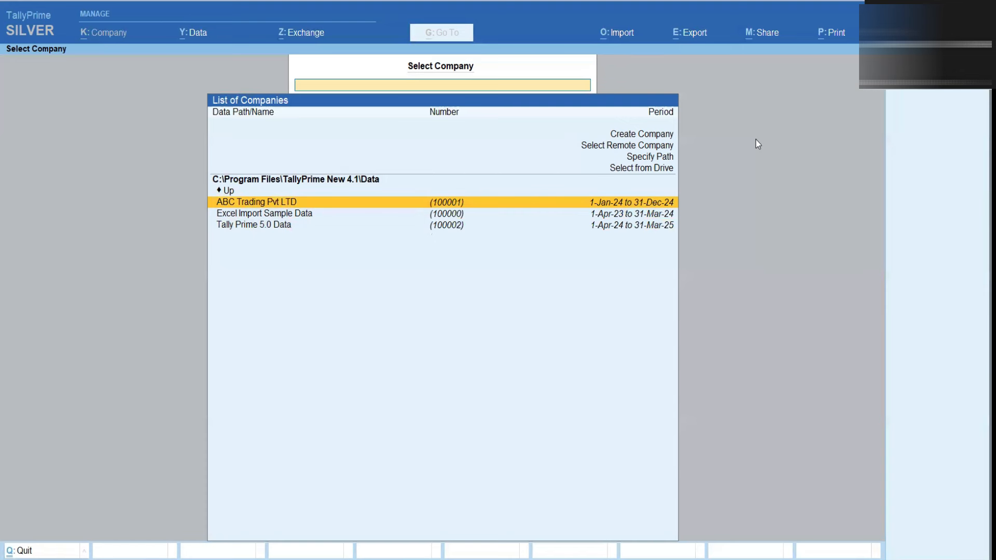
{"action": "key", "text": "Return"}
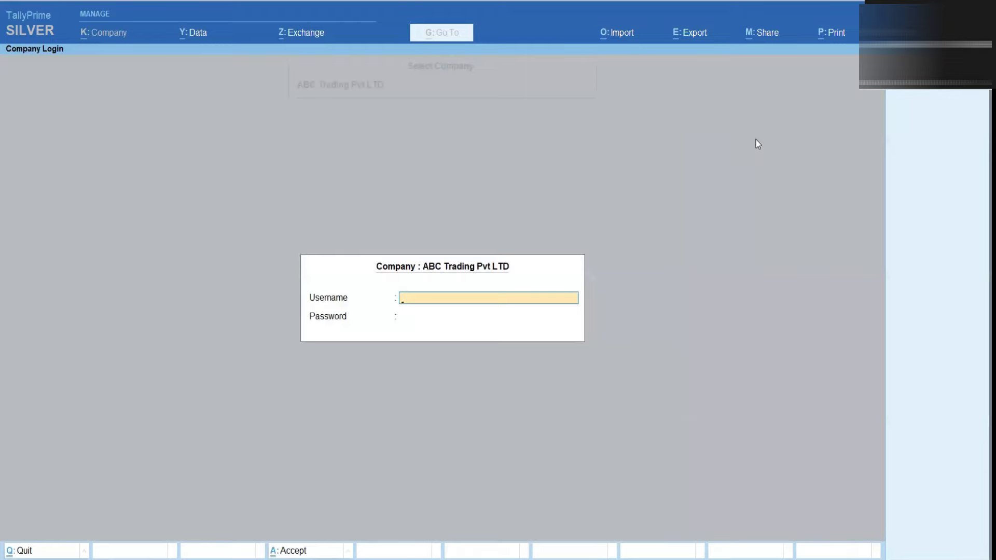
{"action": "key", "text": "Escape"}
{"action": "key", "text": "Down"}
{"action": "key", "text": "Return"}
{"action": "key", "text": "Return"}
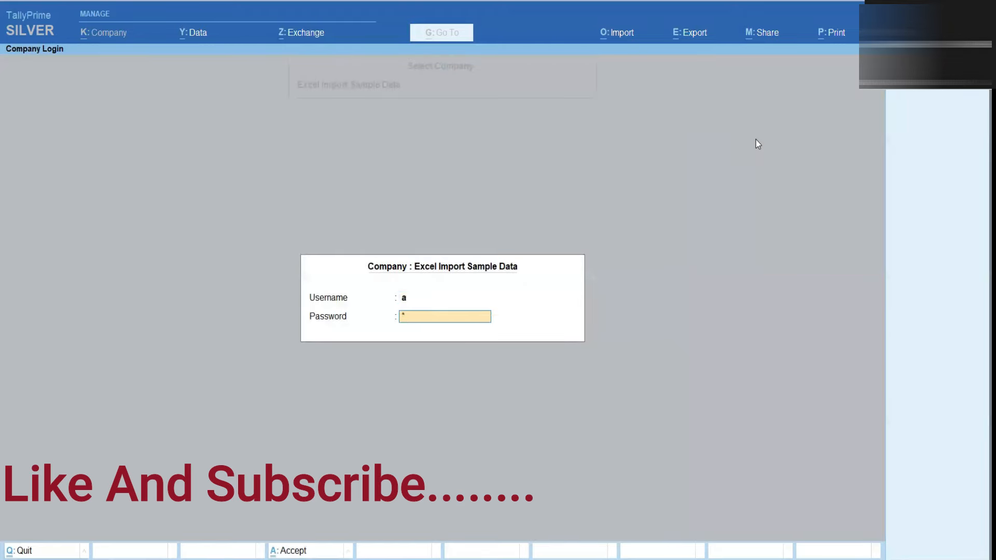
{"action": "key", "text": "Return"}
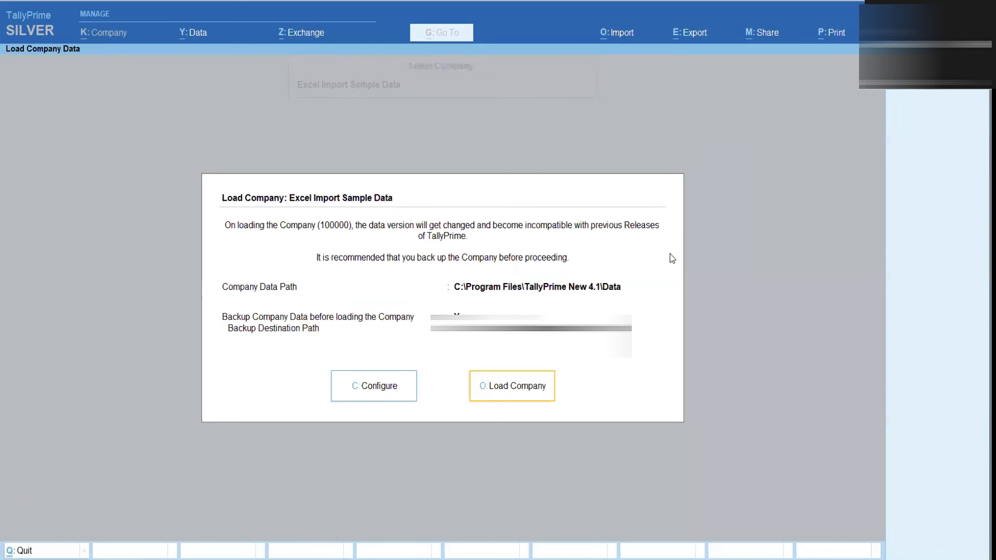
{"action": "key", "text": "Escape"}
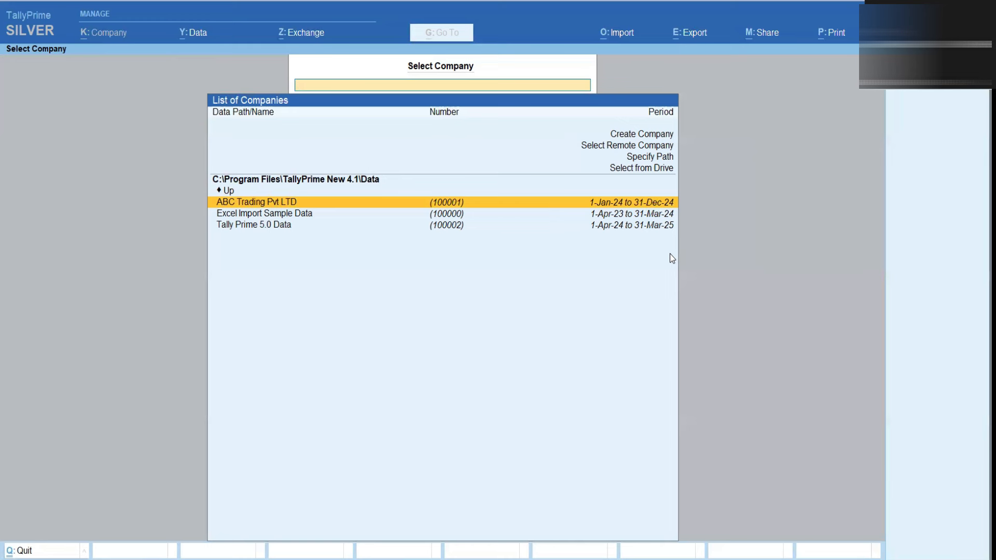
Open the Tally Prime 5.0 Data company login and enter the username and password
{"action": "key", "text": "Down"}
{"action": "key", "text": "Down"}
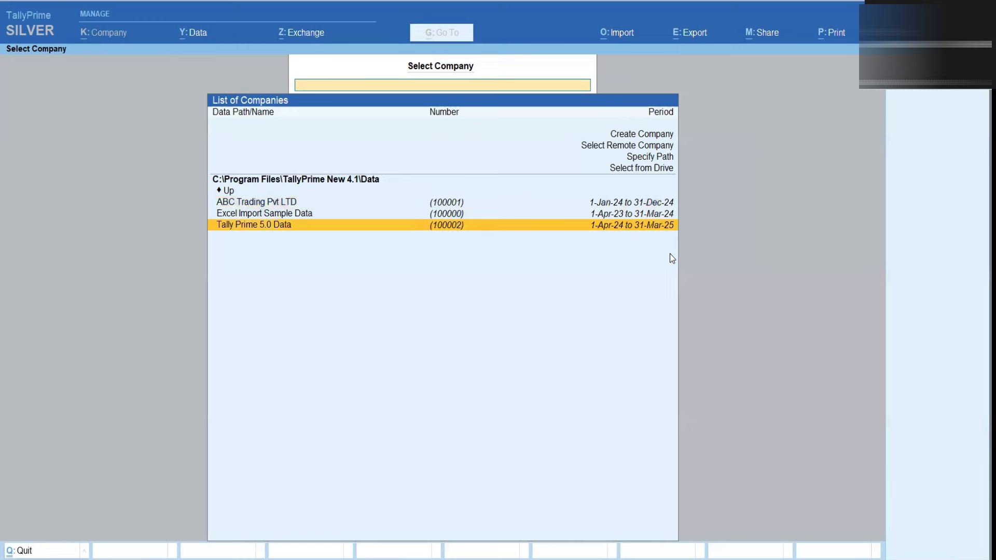
{"action": "key", "text": "Return"}
{"action": "type", "text": "admin"}
{"action": "key", "text": "Return"}
{"action": "type", "text": "*****"}
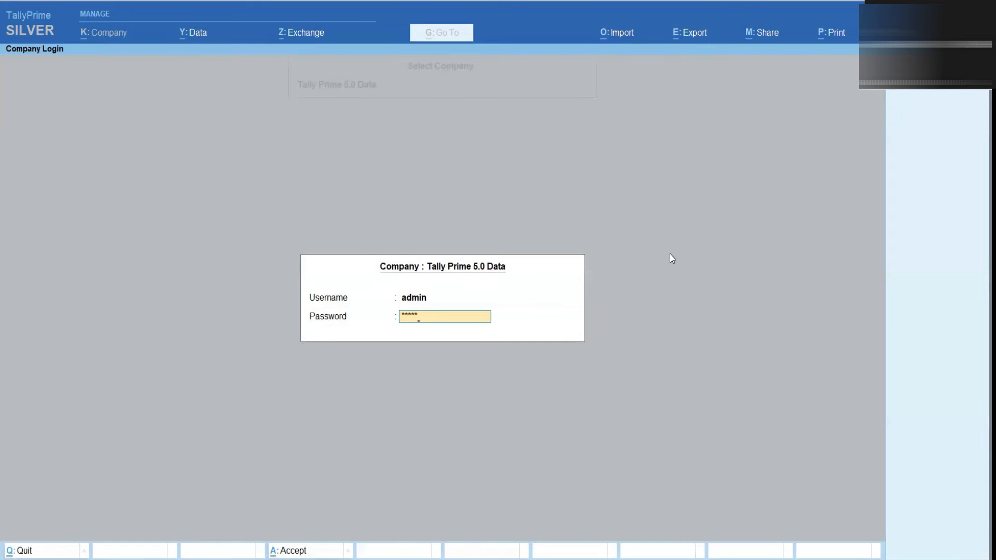
Log in to Tally Prime 5.0 Data, check notifications, and return to Gateway of Tally
{"action": "key", "text": "Return"}
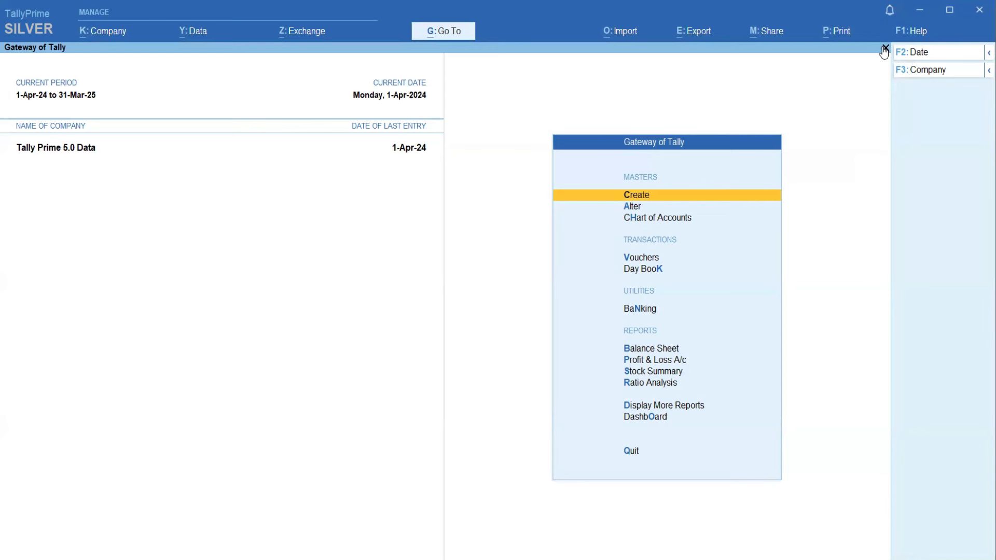
{"action": "left_click", "coordinate": [887, 12]}
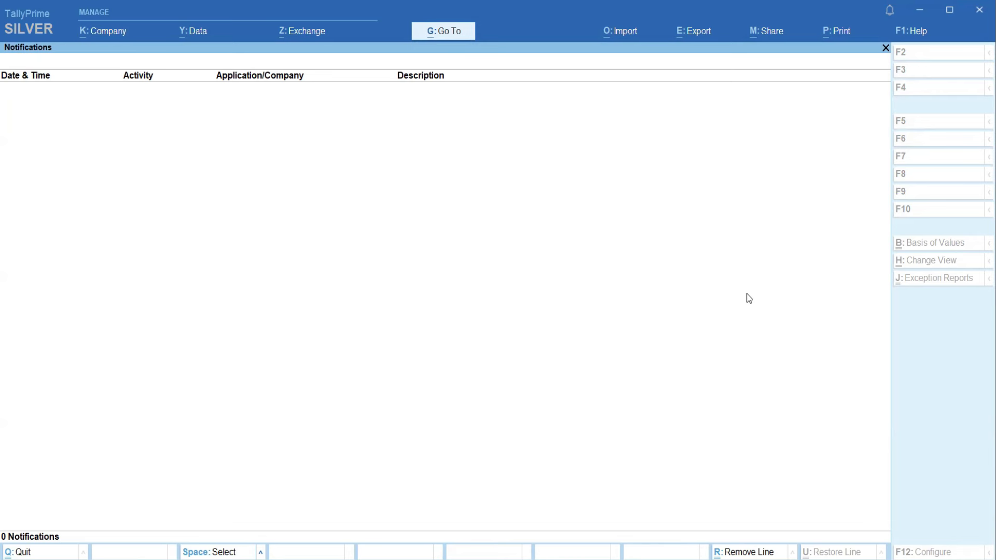
{"action": "key", "text": "Escape"}
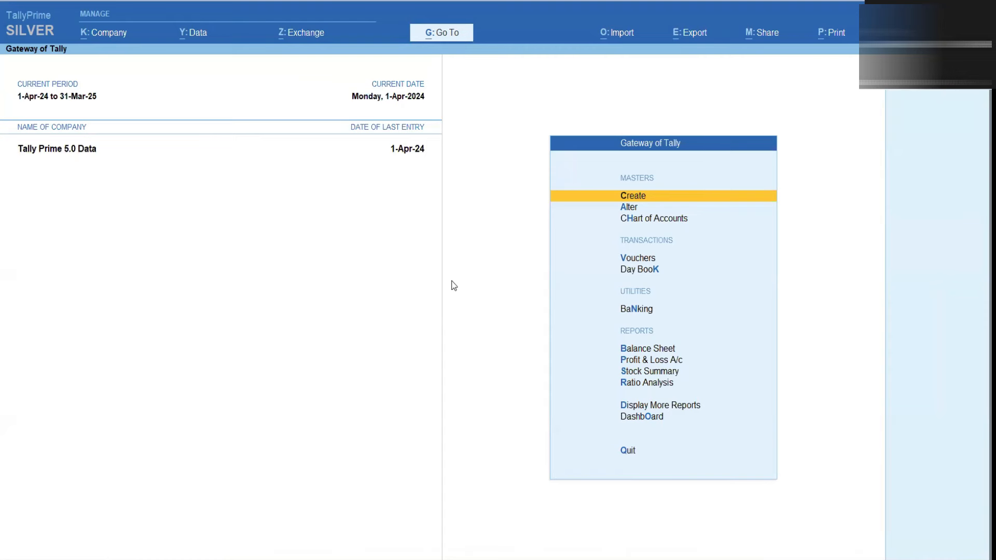
Open the Day Book, browse vouchers 1–5, and expand it to show Sales, CGST, SGST lines
{"action": "key", "text": "Down"}
{"action": "key", "text": "Down"}
{"action": "key", "text": "Down"}
{"action": "key", "text": "Down"}
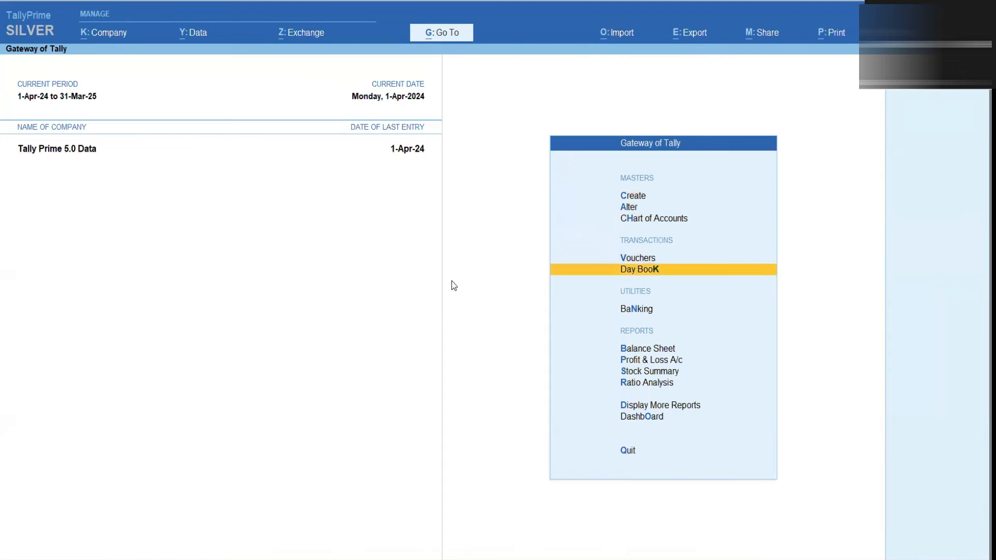
{"action": "key", "text": "Return"}
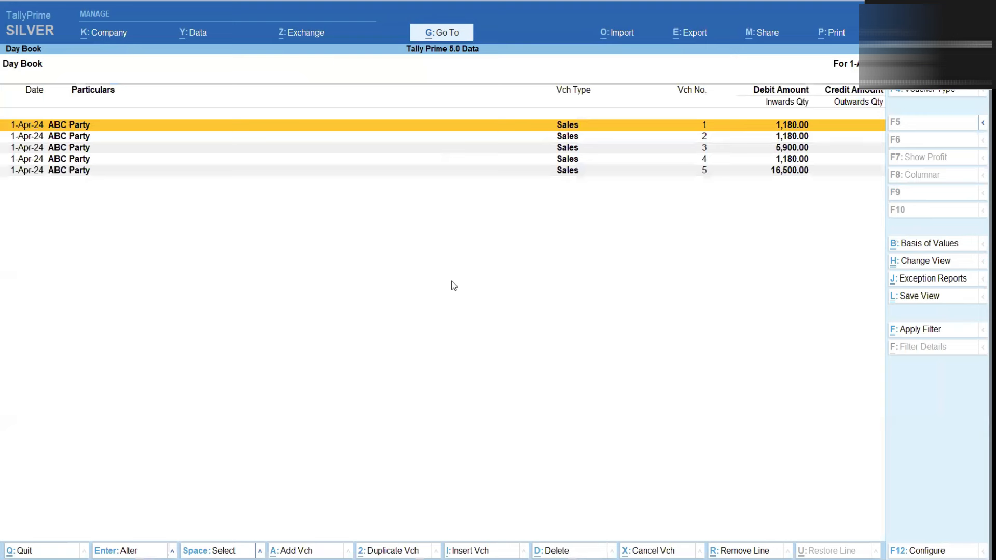
{"action": "key", "text": "Down"}
{"action": "key", "text": "Down"}
{"action": "key", "text": "Down"}
{"action": "key", "text": "Down"}
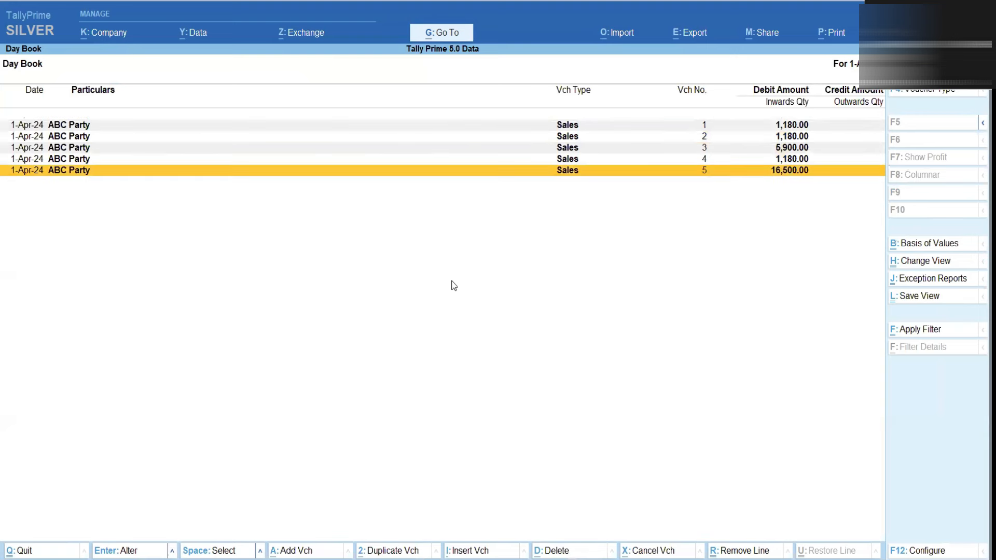
{"action": "key", "text": "Up"}
{"action": "key", "text": "Up"}
{"action": "key", "text": "Up"}
{"action": "key", "text": "Up"}
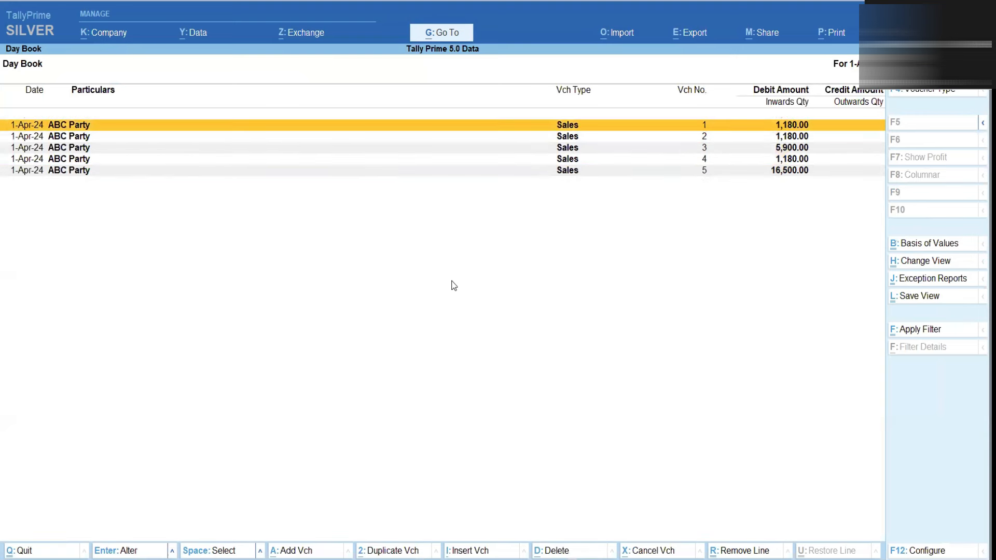
{"action": "key", "text": "Down"}
{"action": "key", "text": "Down"}
{"action": "key", "text": "Down"}
{"action": "key", "text": "Down"}
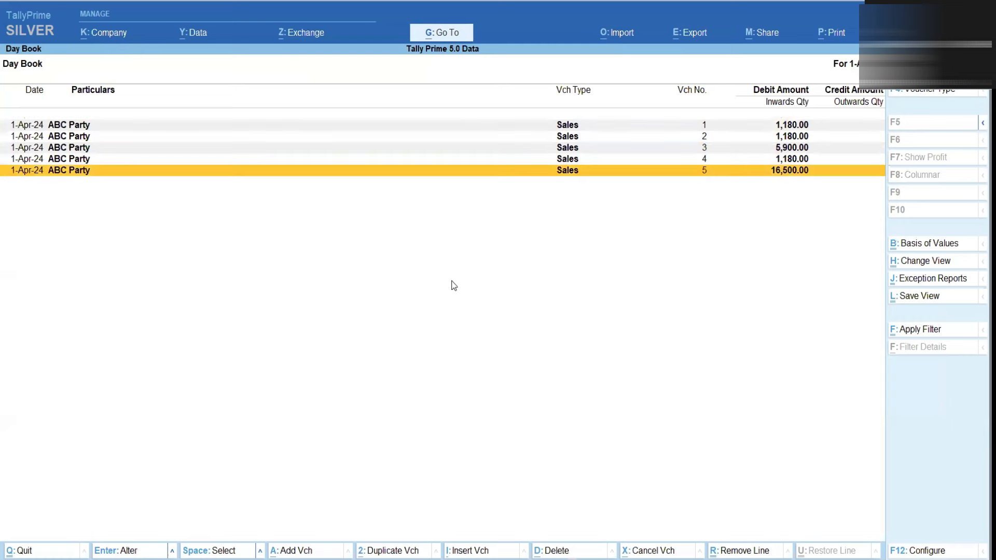
{"action": "key", "text": "Up"}
{"action": "key", "text": "Up"}
{"action": "key", "text": "Up"}
{"action": "key", "text": "Up"}
{"action": "key", "text": "Down"}
{"action": "key", "text": "Down"}
{"action": "key", "text": "Down"}
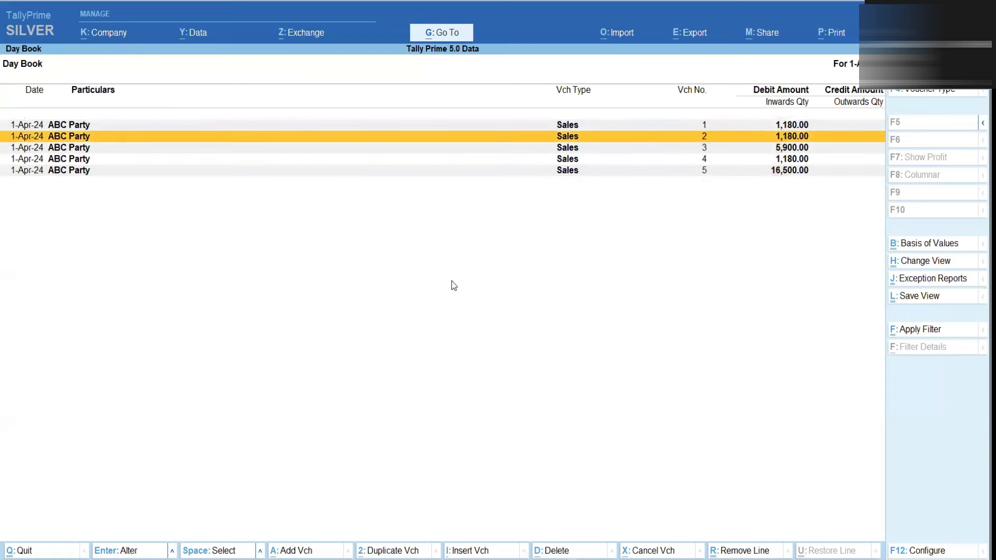
{"action": "key", "text": "Down"}
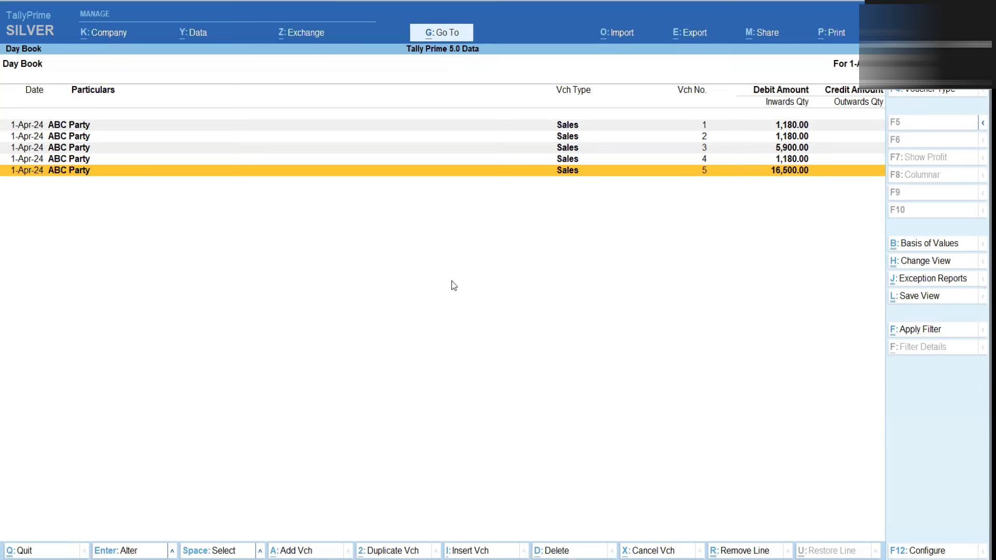
{"action": "key", "text": "alt+F5"}
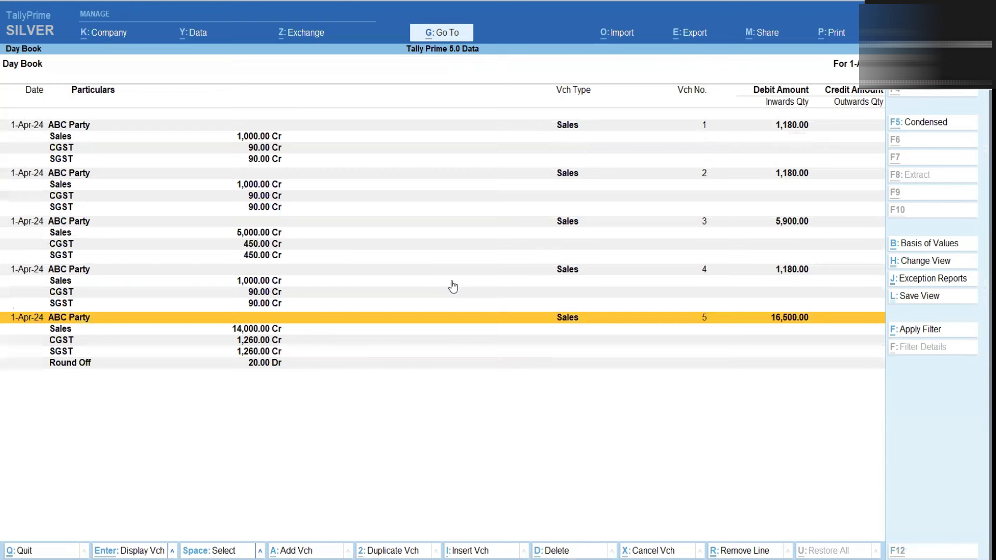
Review Sales voucher 5 twice without changes, then begin new Sales voucher 6
{"action": "key", "text": "Up"}
{"action": "key", "text": "Up"}
{"action": "key", "text": "Up"}
{"action": "key", "text": "Up"}
{"action": "key", "text": "Up"}
{"action": "key", "text": "Up"}
{"action": "key", "text": "Up"}
{"action": "key", "text": "Up"}
{"action": "key", "text": "Up"}
{"action": "key", "text": "Up"}
{"action": "key", "text": "Up"}
{"action": "key", "text": "Up"}
{"action": "key", "text": "Up"}
{"action": "key", "text": "Up"}
{"action": "key", "text": "Up"}
{"action": "key", "text": "Up"}
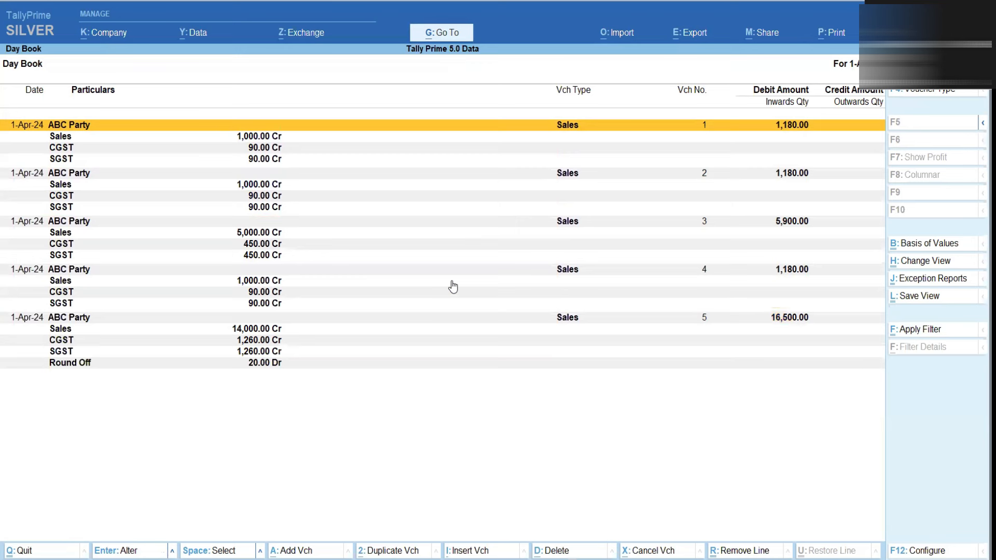
{"action": "key", "text": "Down"}
{"action": "key", "text": "Down"}
{"action": "key", "text": "Down"}
{"action": "key", "text": "Down"}
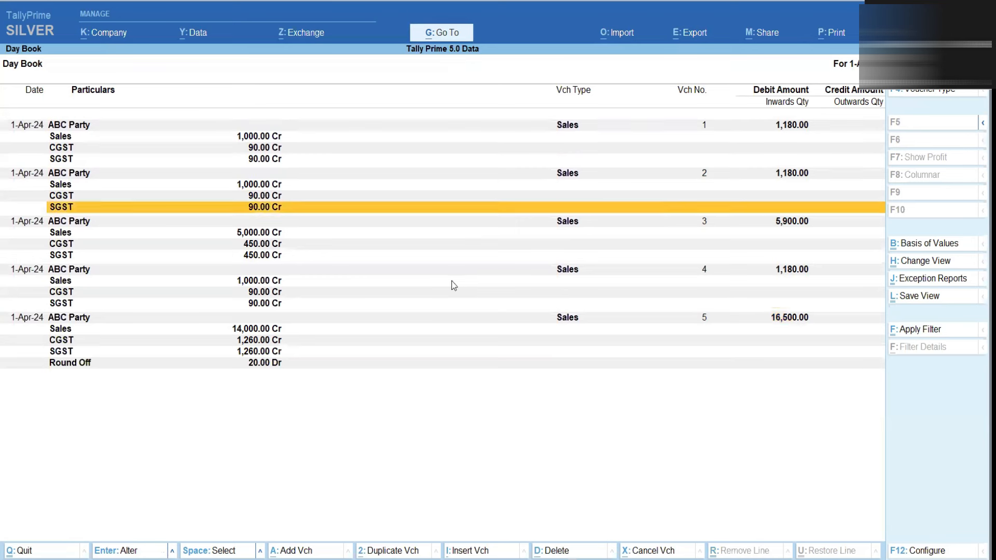
{"action": "key", "text": "Return"}
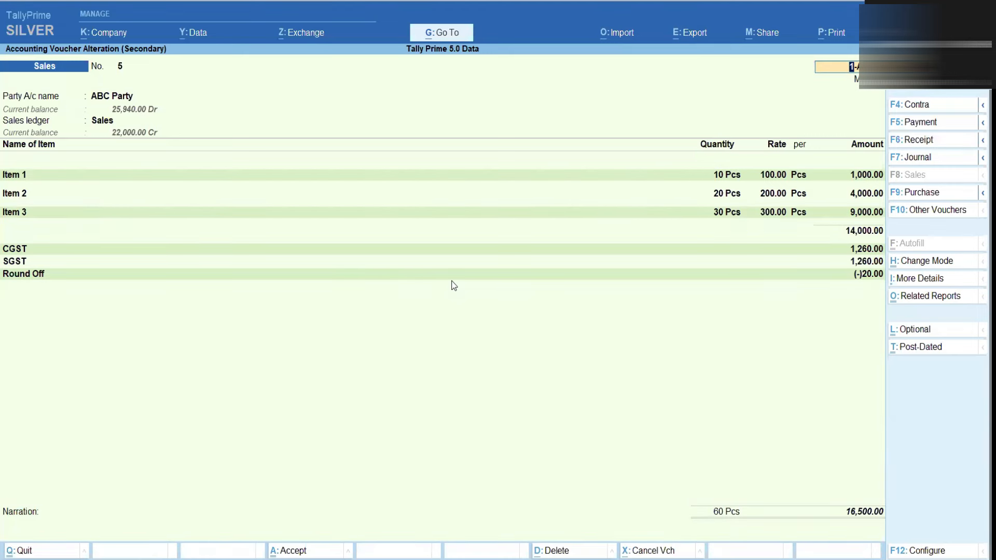
{"action": "key", "text": "Escape"}
{"action": "key", "text": "y"}
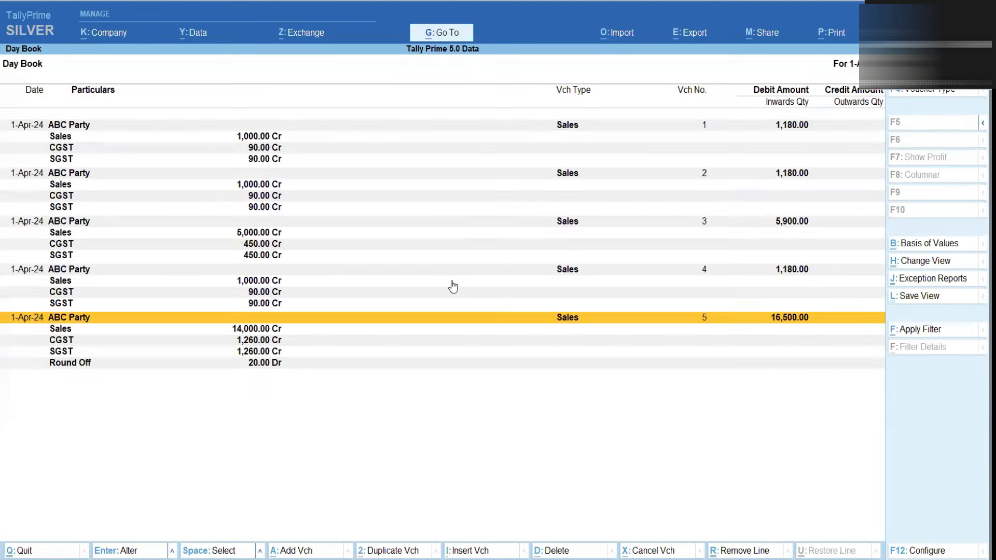
{"action": "key", "text": "Return"}
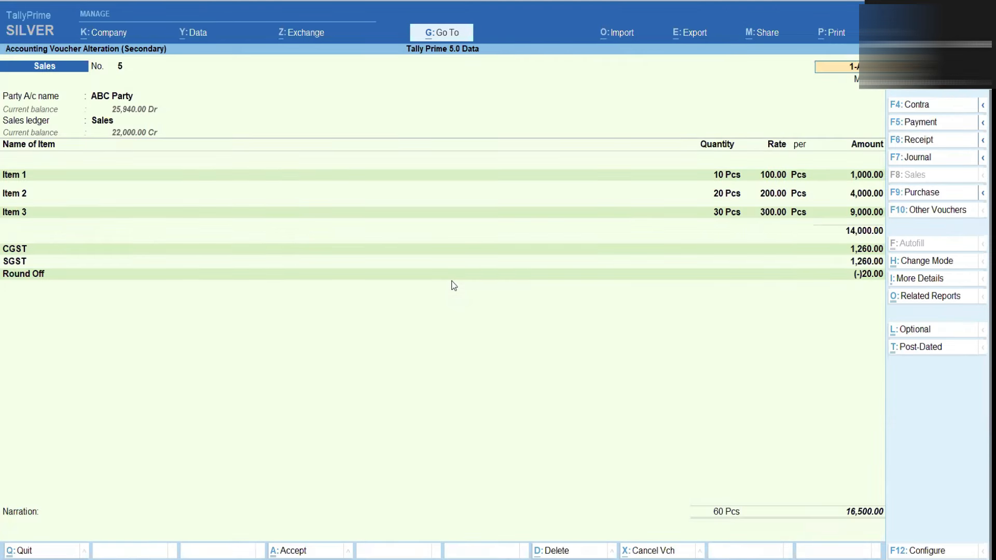
{"action": "key", "text": "Escape"}
{"action": "key", "text": "y"}
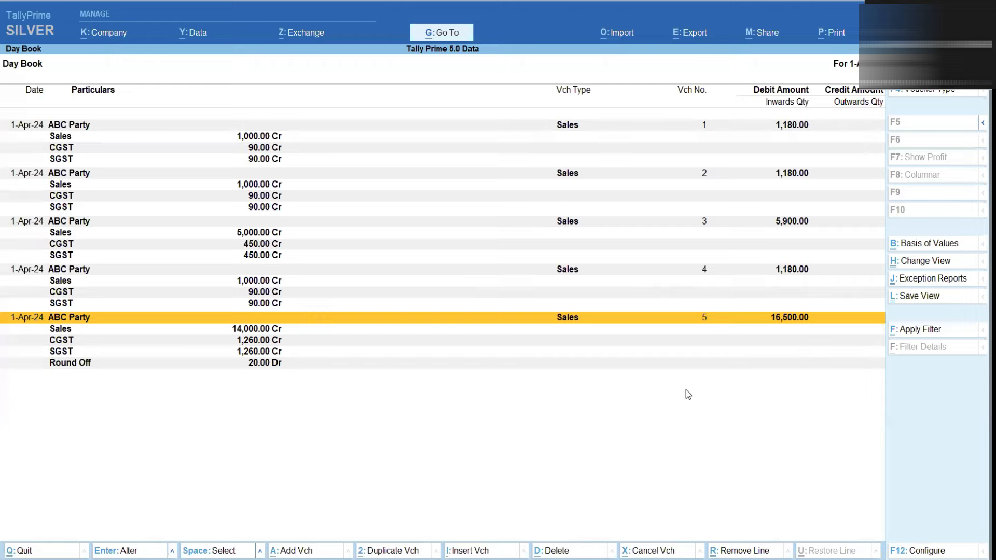
{"action": "key", "text": "alt+a"}
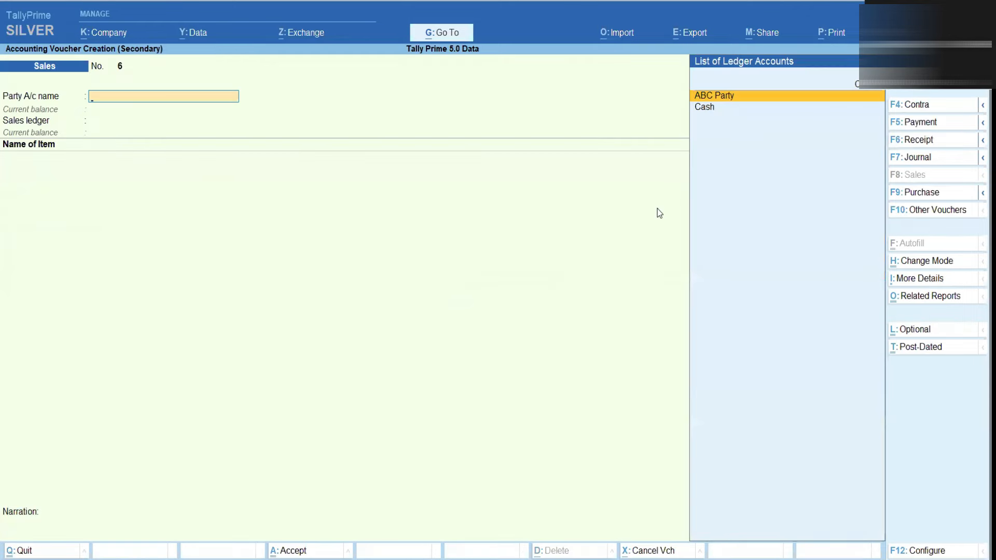
Draft a Cash receipt crediting ABC Party 16,500.00 against bill 5, then discard it unsaved
{"action": "key", "text": "Return"}
{"action": "key", "text": "ctrl+a"}
{"action": "key", "text": "ctrl+a"}
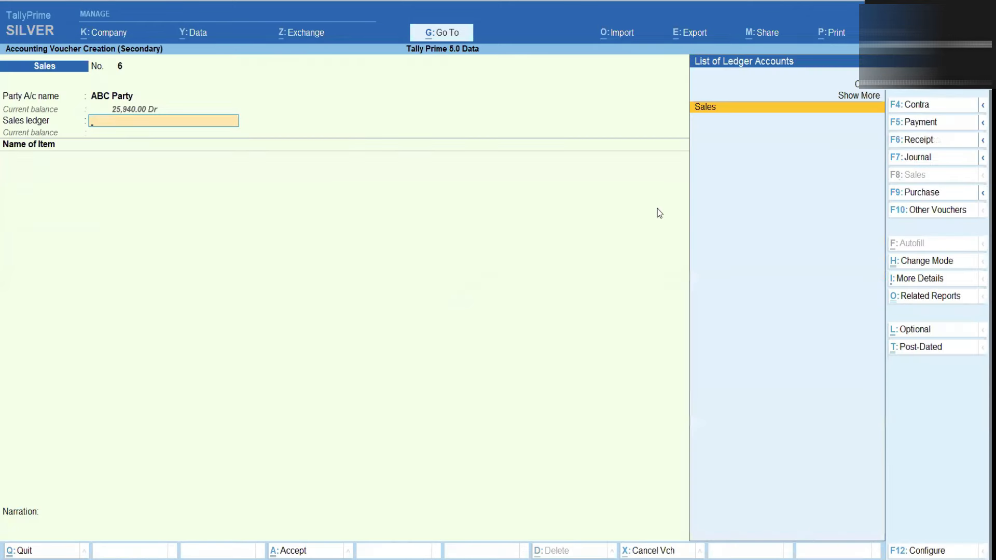
{"action": "left_click", "coordinate": [900, 139]}
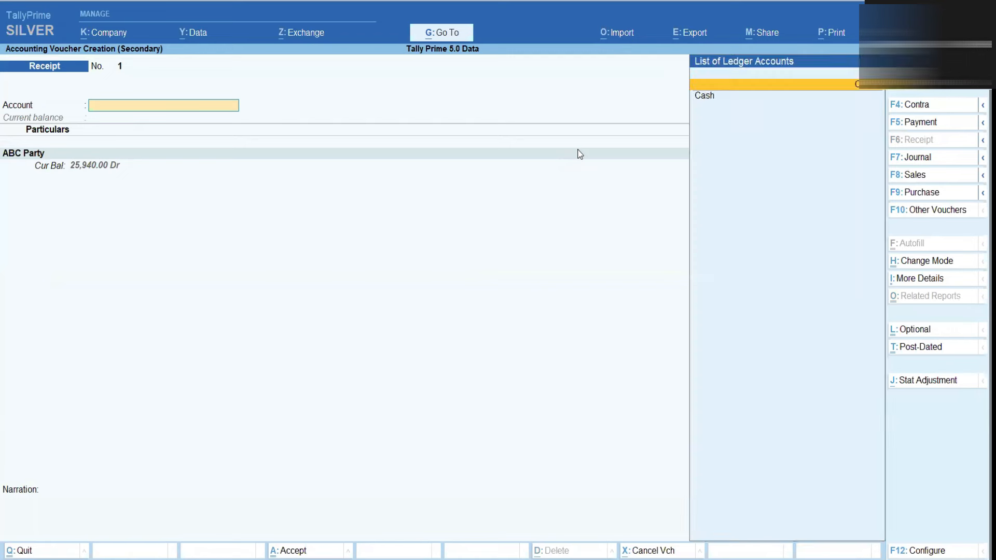
{"action": "key", "text": "Return"}
{"action": "key", "text": "Return"}
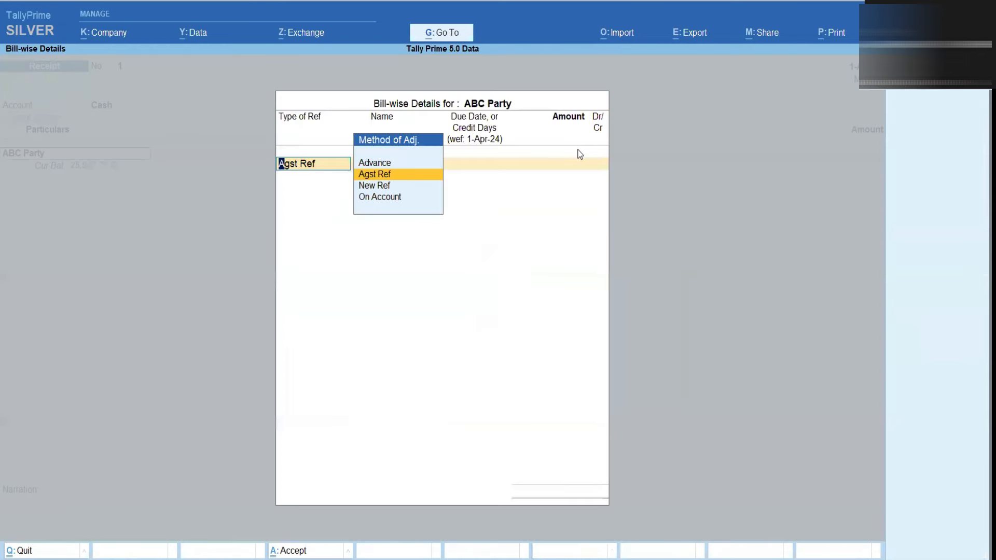
{"action": "key", "text": "Return"}
{"action": "key", "text": "Return"}
{"action": "key", "text": "Return"}
{"action": "key", "text": "Return"}
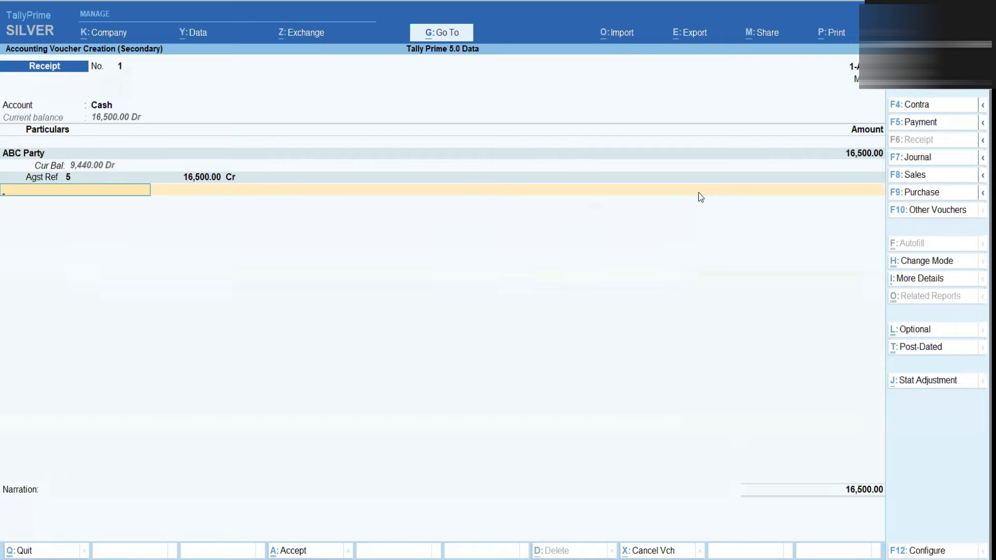
{"action": "key", "text": "Escape"}
{"action": "key", "text": "Return"}
{"action": "key", "text": "Return"}
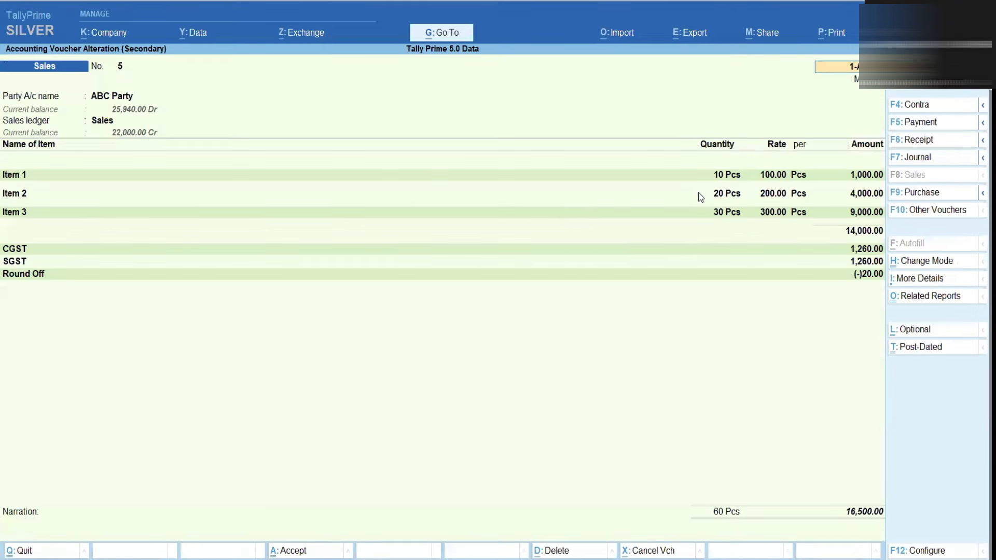
Preview Sales voucher 5 as a Tax Invoice, zooming in and out, then close the preview
{"action": "key", "text": "alt+p"}
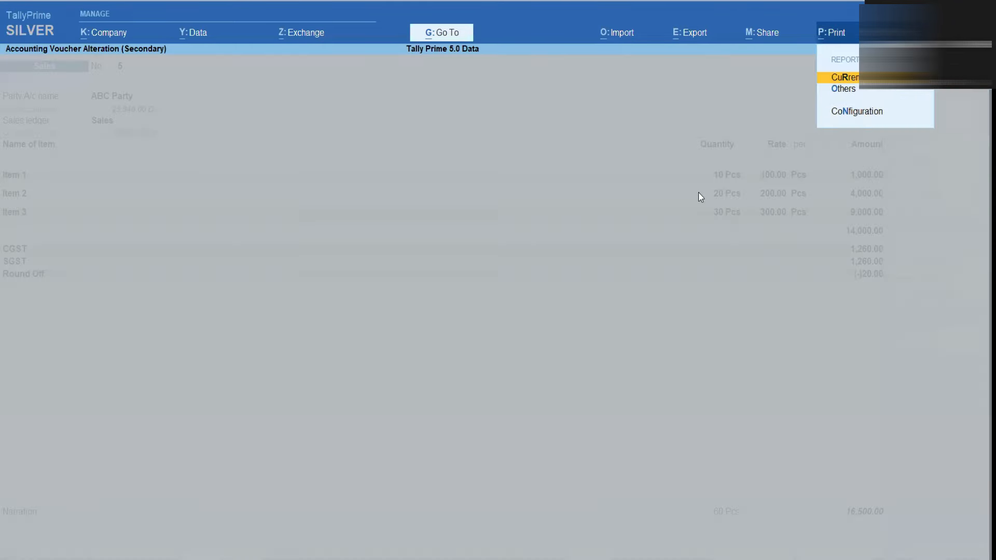
{"action": "key", "text": "Return"}
{"action": "key", "text": "Return"}
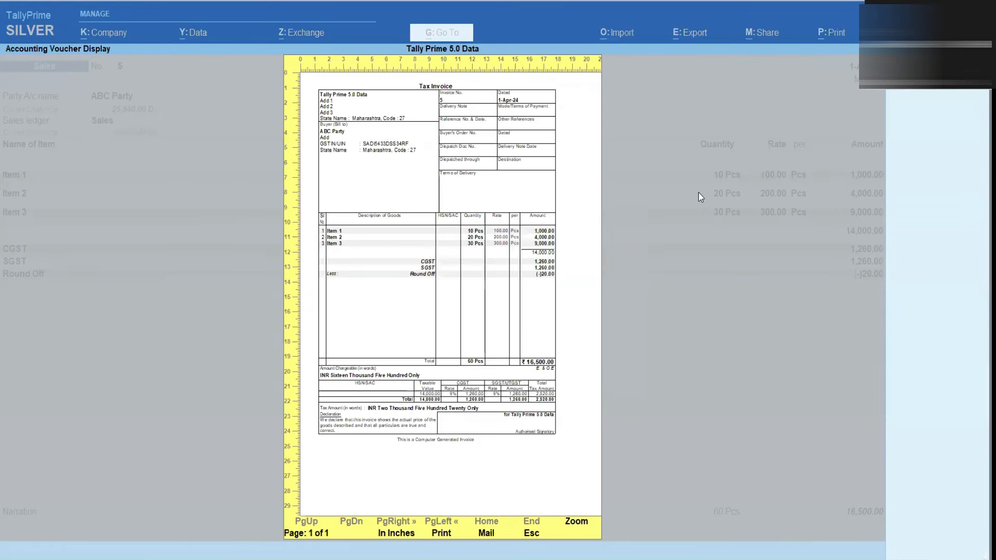
{"action": "key", "text": "Escape"}
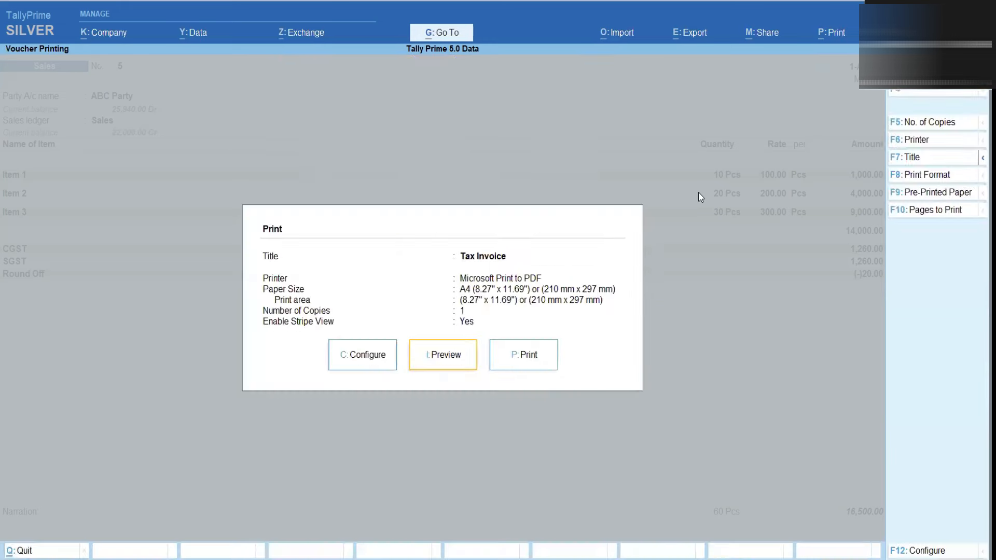
{"action": "key", "text": "Return"}
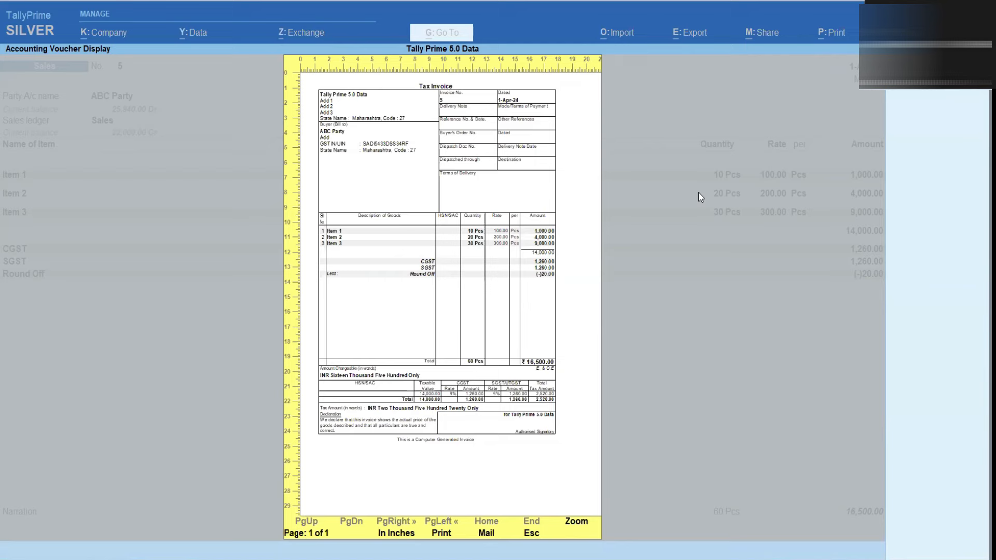
{"action": "key", "text": "Return"}
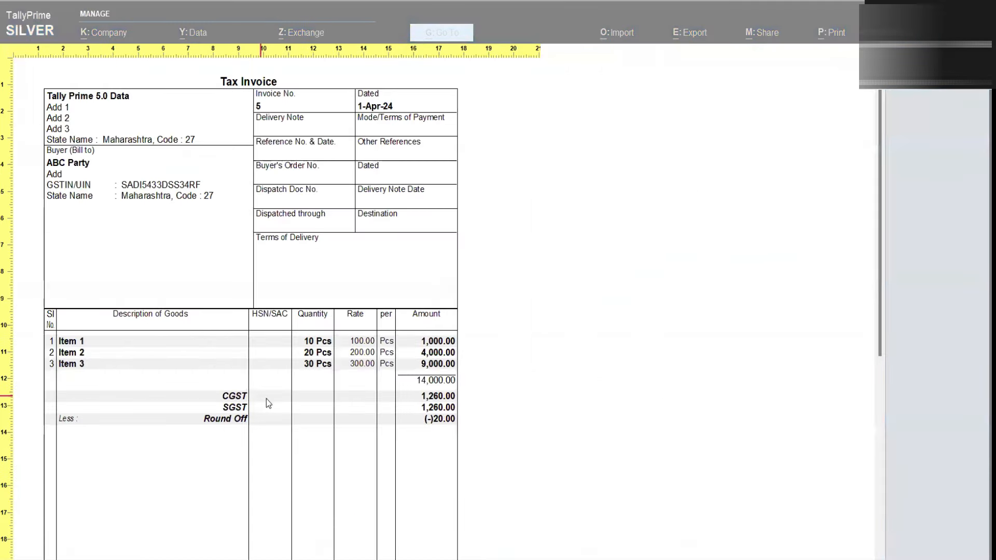
{"action": "key", "text": "Return"}
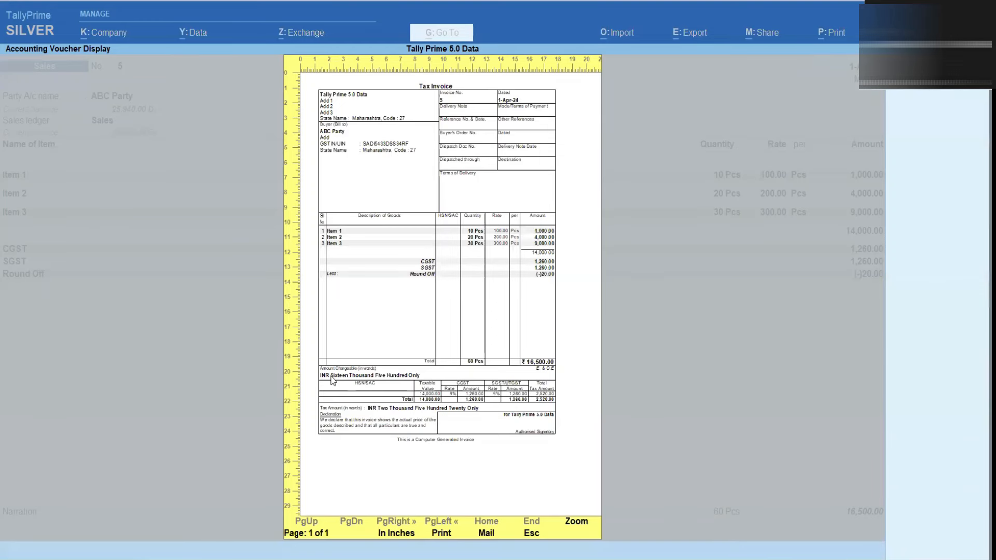
{"action": "key", "text": "Escape"}
Set the invoice print configuration's Enable Stripe View to No and preview the Tax Invoice
{"action": "key", "text": "alt+p"}
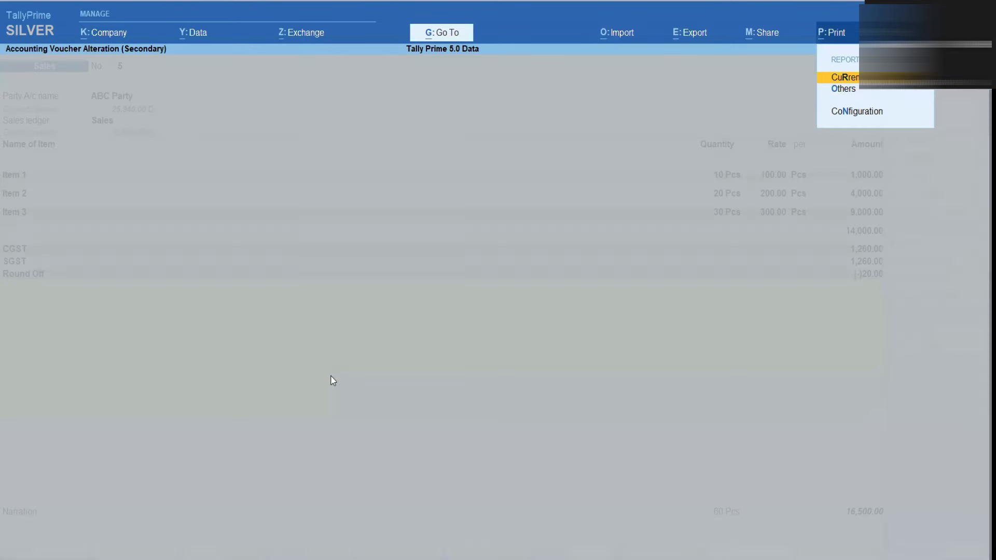
{"action": "key", "text": "Return"}
{"action": "key", "text": "Left"}
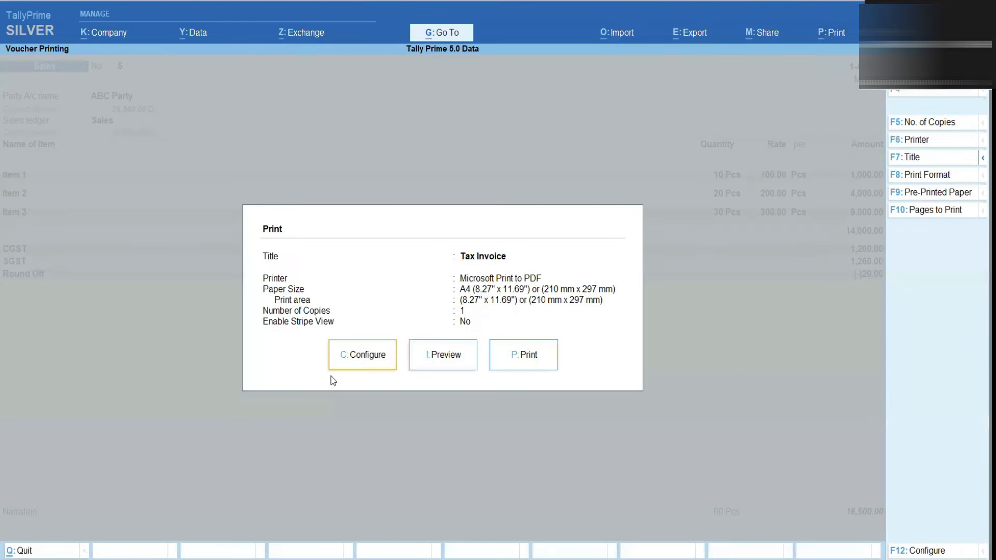
{"action": "key", "text": "Return"}
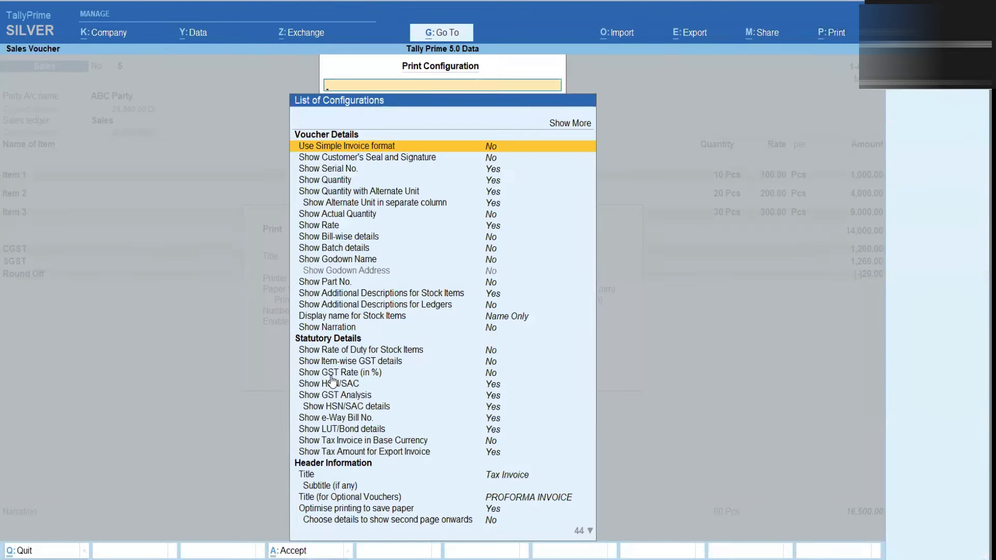
{"action": "key", "text": "Down"}
{"action": "key", "text": "Down"}
{"action": "key", "text": "Down"}
{"action": "key", "text": "Down"}
{"action": "key", "text": "Down"}
{"action": "key", "text": "Down"}
{"action": "key", "text": "Down"}
{"action": "key", "text": "Down"}
{"action": "key", "text": "Down"}
{"action": "key", "text": "Down"}
{"action": "key", "text": "Down"}
{"action": "key", "text": "Down"}
{"action": "key", "text": "Down"}
{"action": "key", "text": "Down"}
{"action": "key", "text": "Down"}
{"action": "key", "text": "Down"}
{"action": "key", "text": "Down"}
{"action": "key", "text": "Down"}
{"action": "key", "text": "Down"}
{"action": "key", "text": "Down"}
{"action": "key", "text": "Down"}
{"action": "key", "text": "Down"}
{"action": "key", "text": "Down"}
{"action": "key", "text": "Down"}
{"action": "key", "text": "Down"}
{"action": "key", "text": "Down"}
{"action": "key", "text": "Down"}
{"action": "key", "text": "Down"}
{"action": "key", "text": "Down"}
{"action": "key", "text": "Down"}
{"action": "key", "text": "Down"}
{"action": "key", "text": "Down"}
{"action": "key", "text": "Down"}
{"action": "key", "text": "Down"}
{"action": "key", "text": "Down"}
{"action": "key", "text": "Down"}
{"action": "key", "text": "Down"}
{"action": "key", "text": "Down"}
{"action": "key", "text": "Down"}
{"action": "key", "text": "Down"}
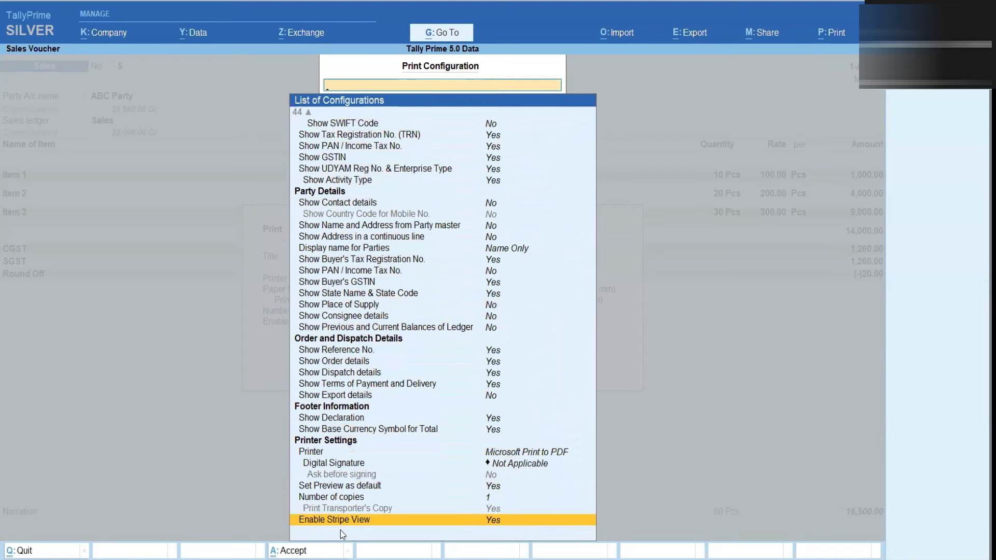
{"action": "left_click", "coordinate": [403, 521]}
{"action": "key", "text": "Escape"}
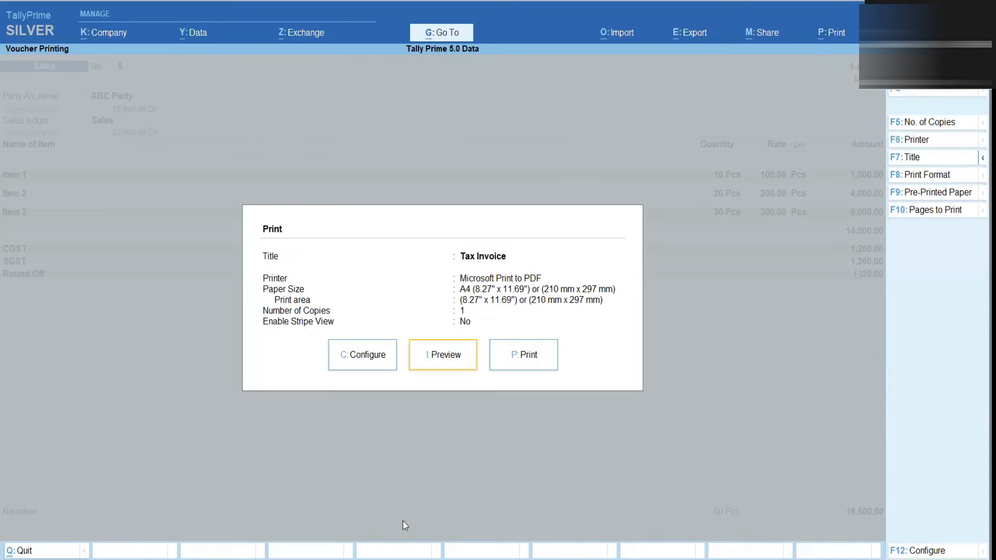
{"action": "key", "text": "Return"}
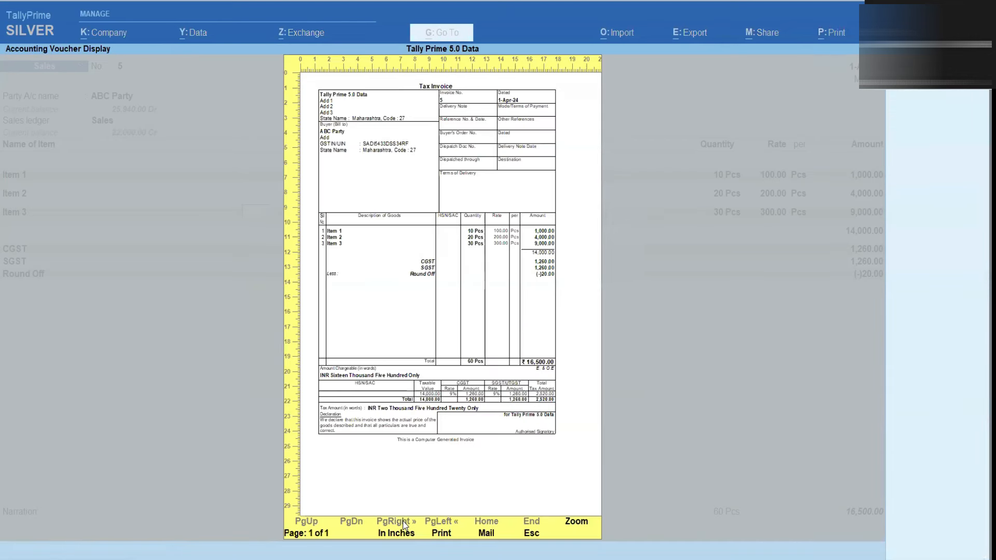
{"action": "key", "text": "Escape"}
Restore Enable Stripe View to Yes, preview the invoice zoomed, and leave print settings
{"action": "key", "text": "Left"}
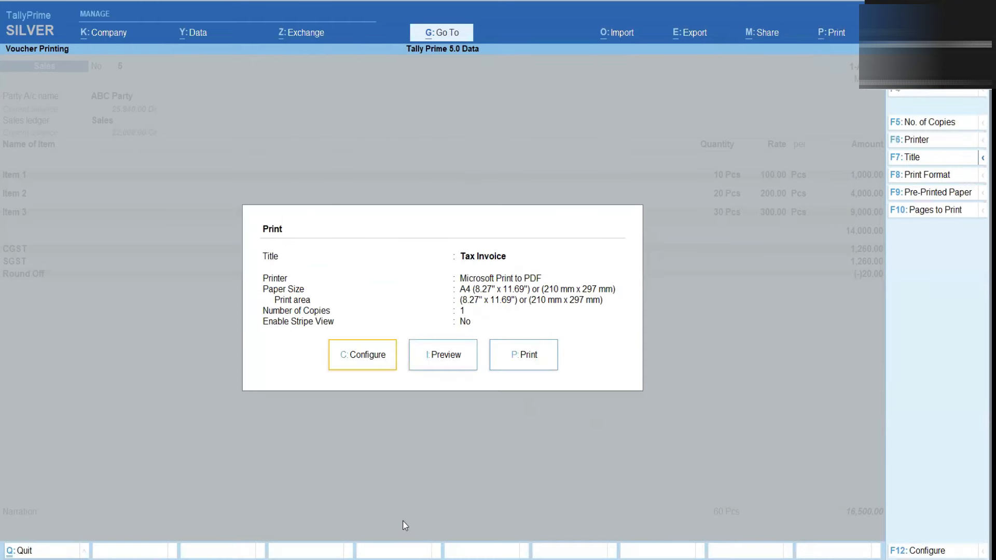
{"action": "key", "text": "Return"}
{"action": "key", "text": "Down"}
{"action": "key", "text": "Down"}
{"action": "key", "text": "Down"}
{"action": "key", "text": "Down"}
{"action": "key", "text": "Down"}
{"action": "key", "text": "Down"}
{"action": "key", "text": "Down"}
{"action": "key", "text": "Down"}
{"action": "key", "text": "Down"}
{"action": "key", "text": "Down"}
{"action": "key", "text": "Down"}
{"action": "key", "text": "Down"}
{"action": "key", "text": "Down"}
{"action": "key", "text": "Down"}
{"action": "key", "text": "Down"}
{"action": "key", "text": "Down"}
{"action": "key", "text": "Down"}
{"action": "key", "text": "Down"}
{"action": "key", "text": "Down"}
{"action": "key", "text": "Down"}
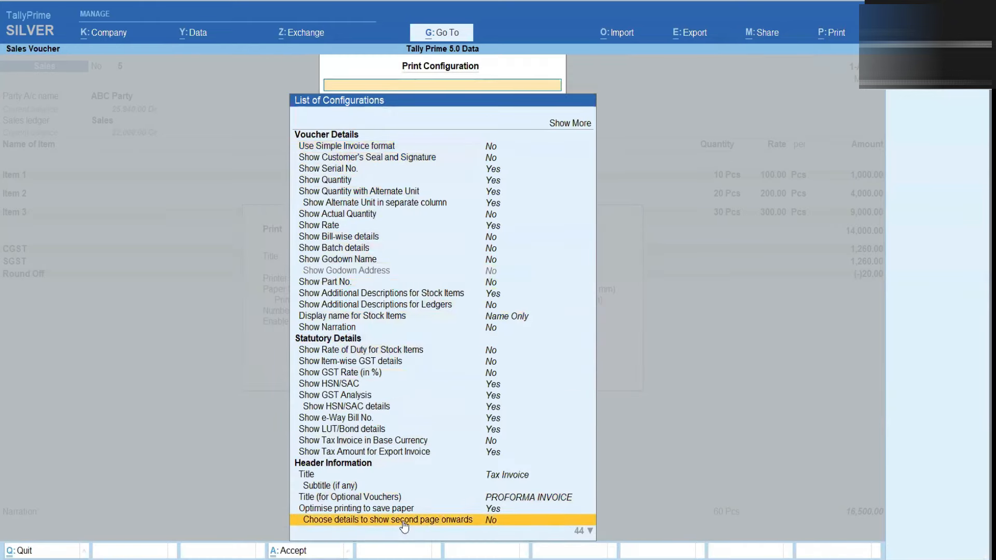
{"action": "key", "text": "Down"}
{"action": "key", "text": "Down"}
{"action": "key", "text": "Down"}
{"action": "key", "text": "Down"}
{"action": "key", "text": "Down"}
{"action": "key", "text": "Down"}
{"action": "key", "text": "Down"}
{"action": "key", "text": "Down"}
{"action": "key", "text": "Down"}
{"action": "key", "text": "Down"}
{"action": "key", "text": "Down"}
{"action": "key", "text": "Down"}
{"action": "key", "text": "Down"}
{"action": "key", "text": "Down"}
{"action": "key", "text": "Down"}
{"action": "key", "text": "Down"}
{"action": "key", "text": "Down"}
{"action": "key", "text": "Down"}
{"action": "key", "text": "Down"}
{"action": "key", "text": "Down"}
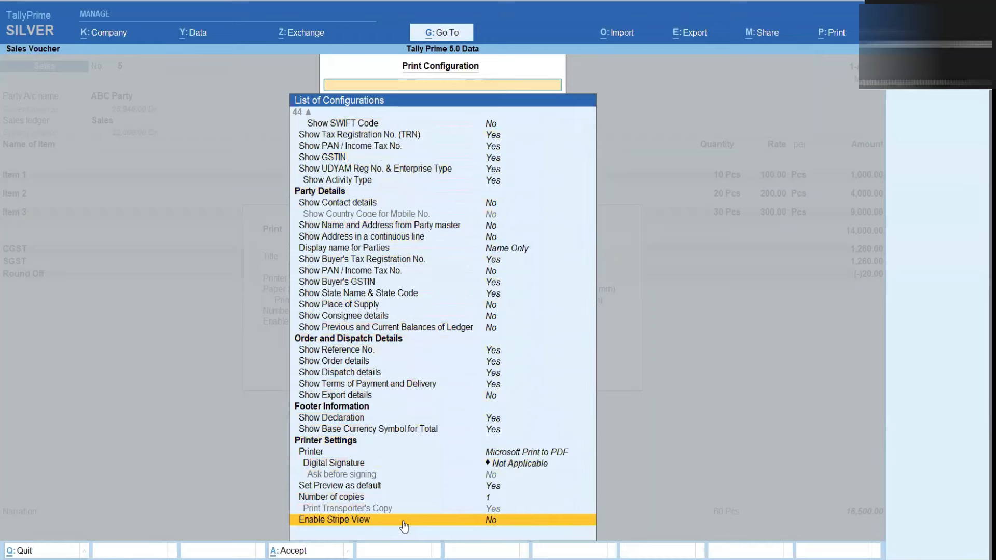
{"action": "key", "text": "Escape"}
{"action": "key", "text": "Return"}
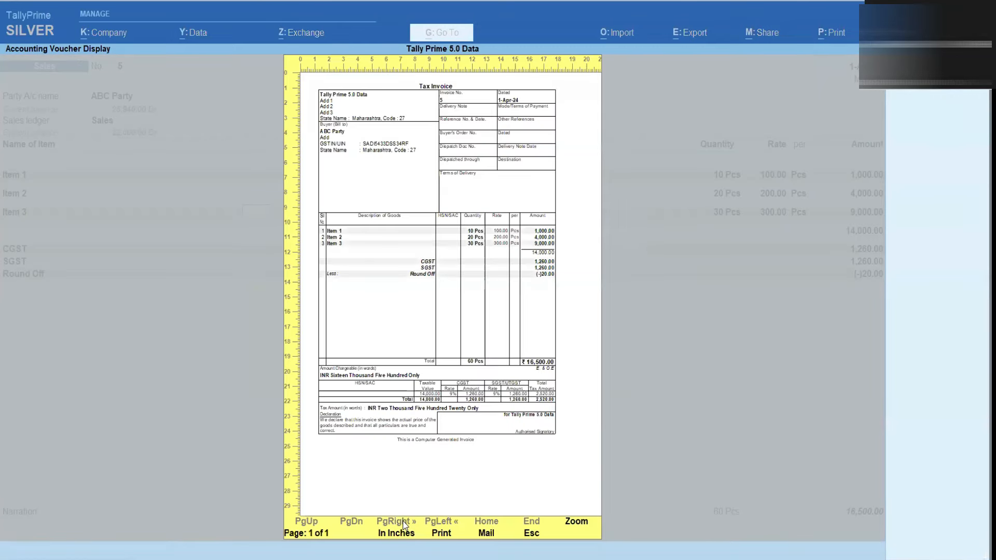
{"action": "key", "text": "alt+z"}
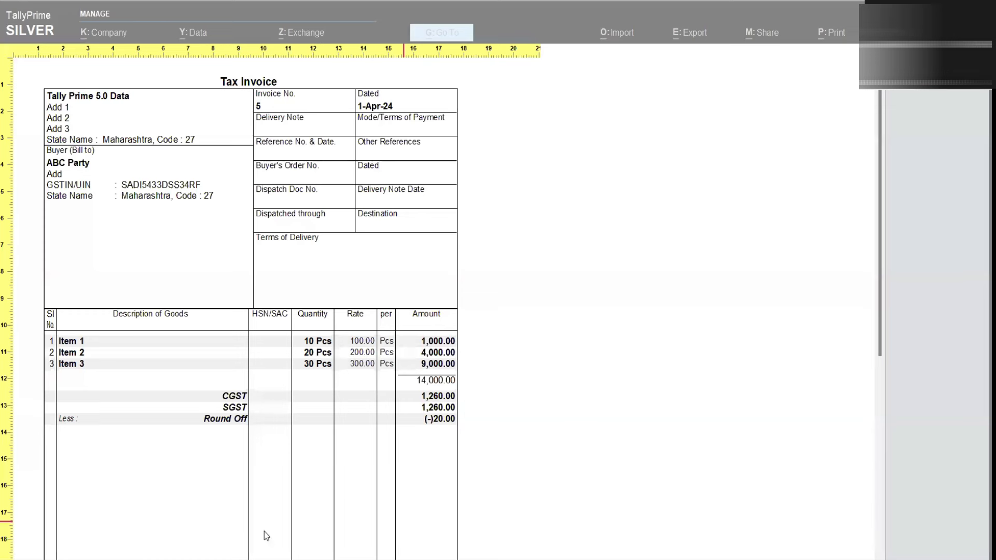
{"action": "key", "text": "Escape"}
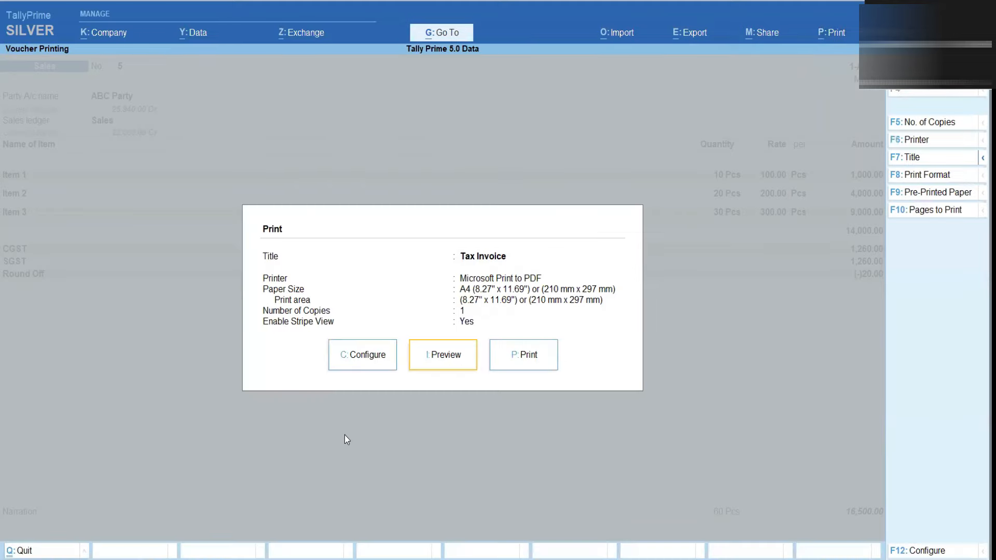
{"action": "key", "text": "Escape"}
{"action": "key", "text": "Escape"}
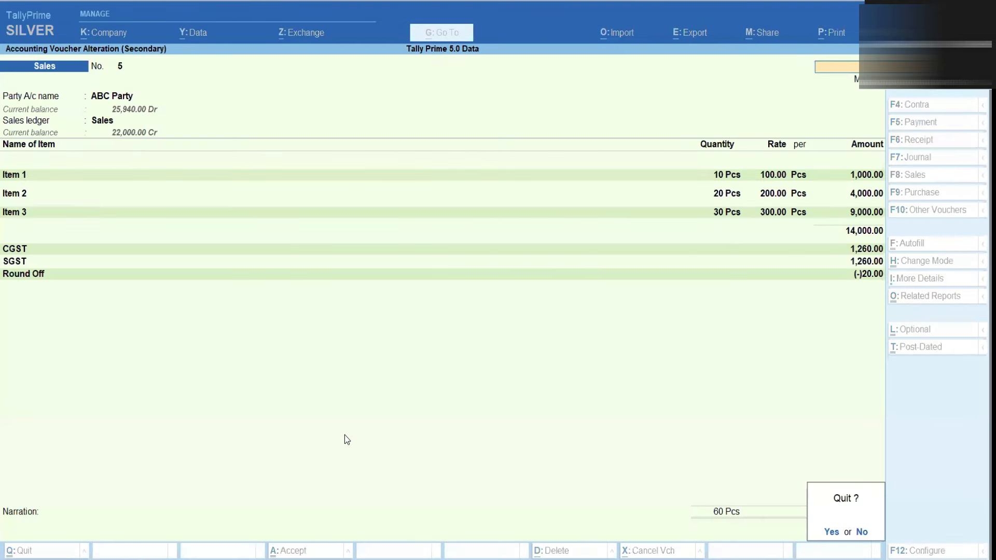
Return to the Day Book, leave its Enable Stripe View setting unchanged, and bring up Help
{"action": "key", "text": "y"}
{"action": "key", "text": "Down"}
{"action": "key", "text": "Down"}
{"action": "key", "text": "Down"}
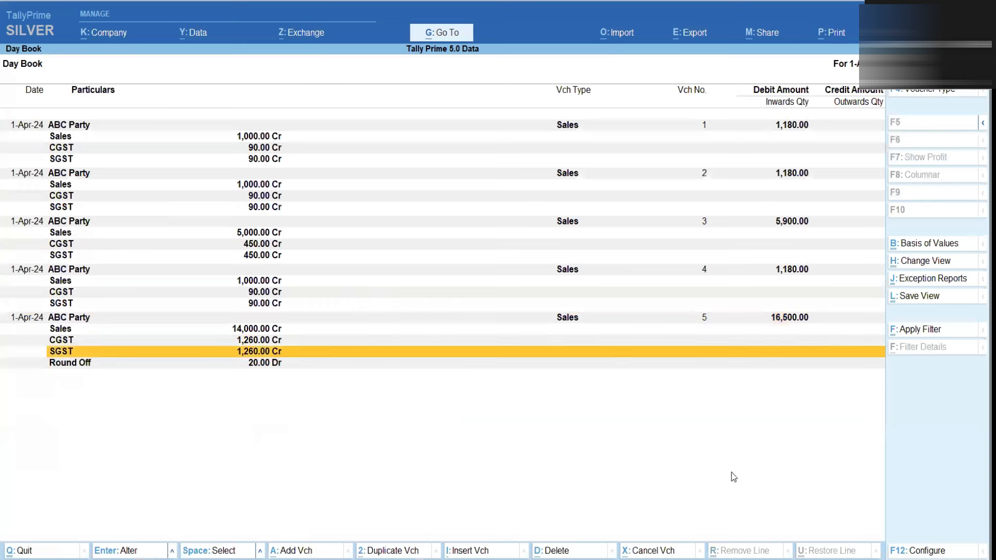
{"action": "left_click", "coordinate": [915, 549]}
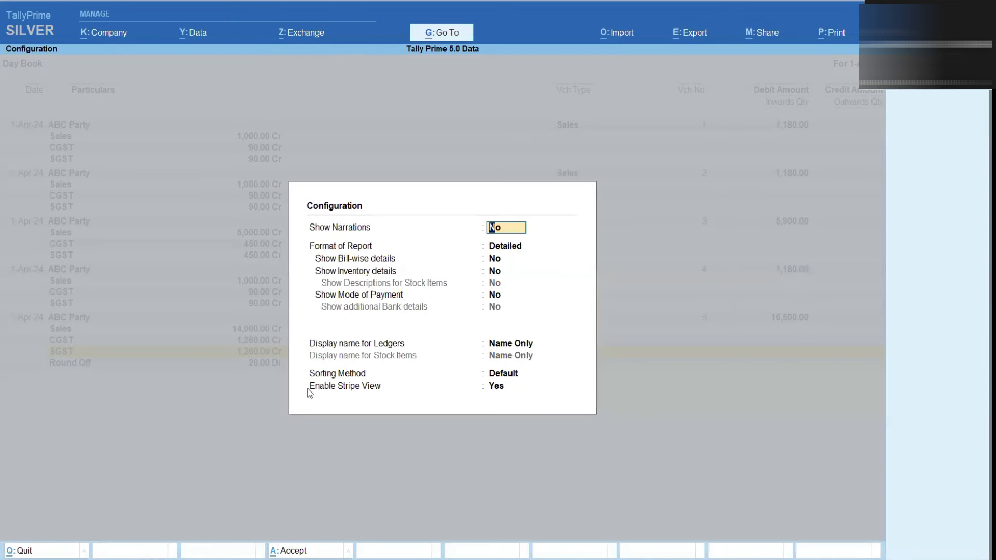
{"action": "left_click", "coordinate": [496, 386]}
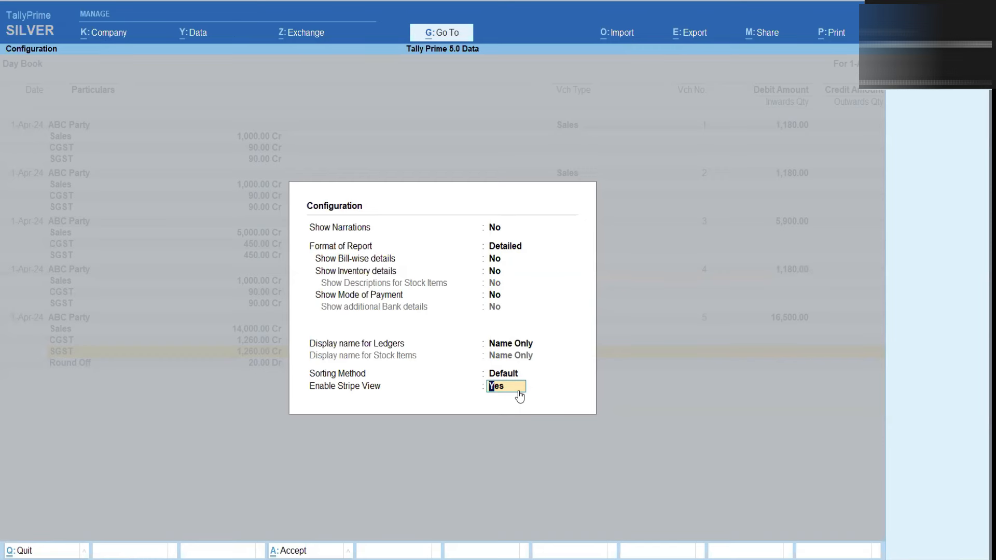
{"action": "key", "text": "BackSpace"}
{"action": "key", "text": "Escape"}
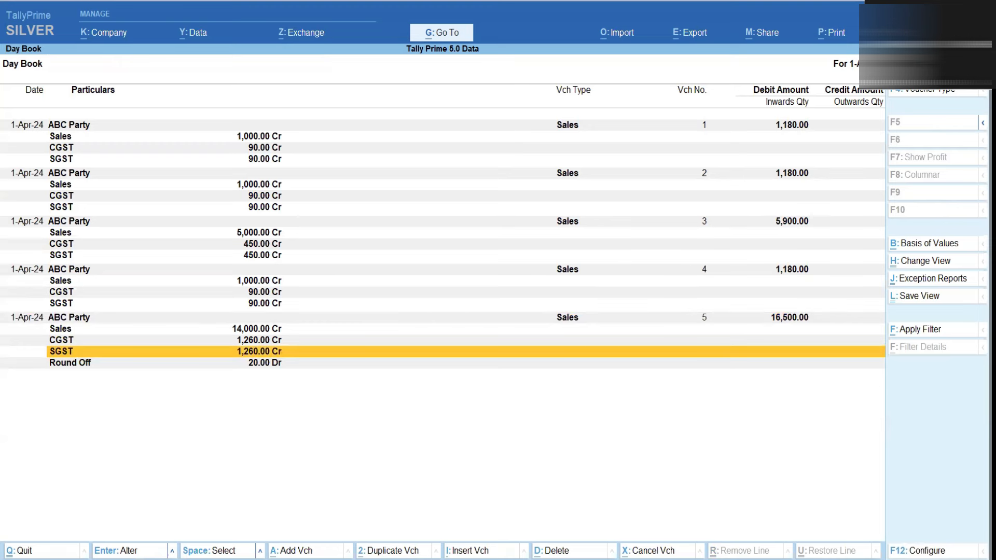
{"action": "key", "text": "F1"}
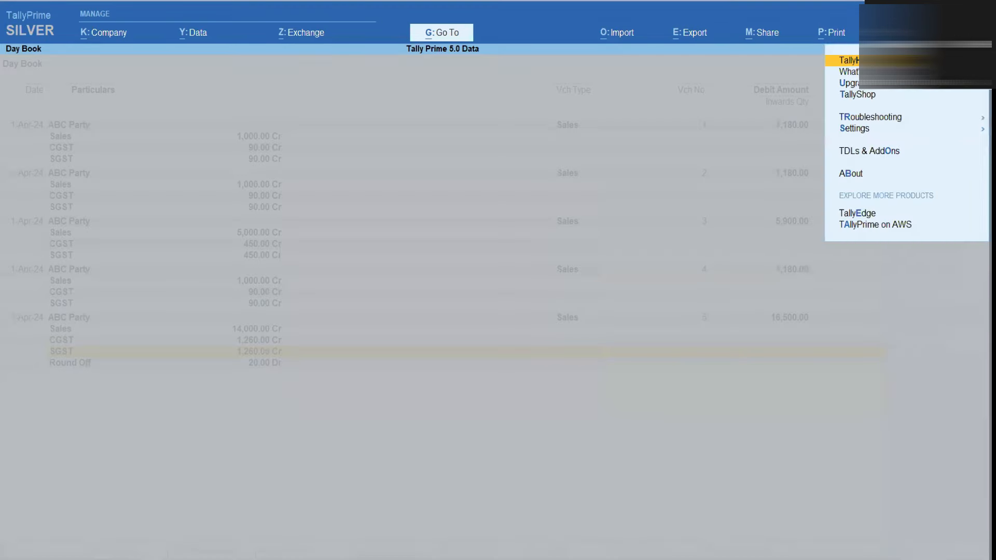
Browse Display Settings to the voucher stripe view option, then close settings and the Day Book
{"action": "key", "text": "s"}
{"action": "key", "text": "Down"}
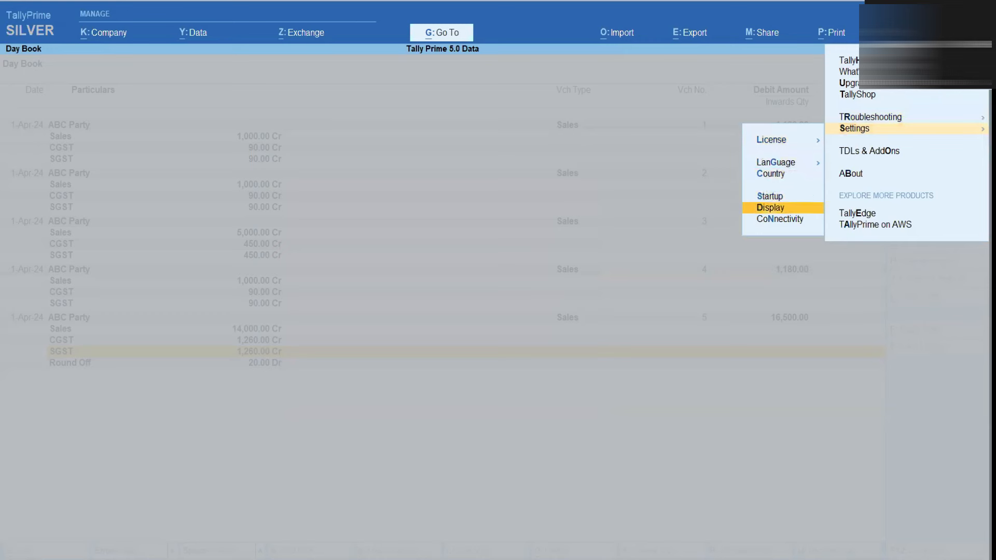
{"action": "key", "text": "Return"}
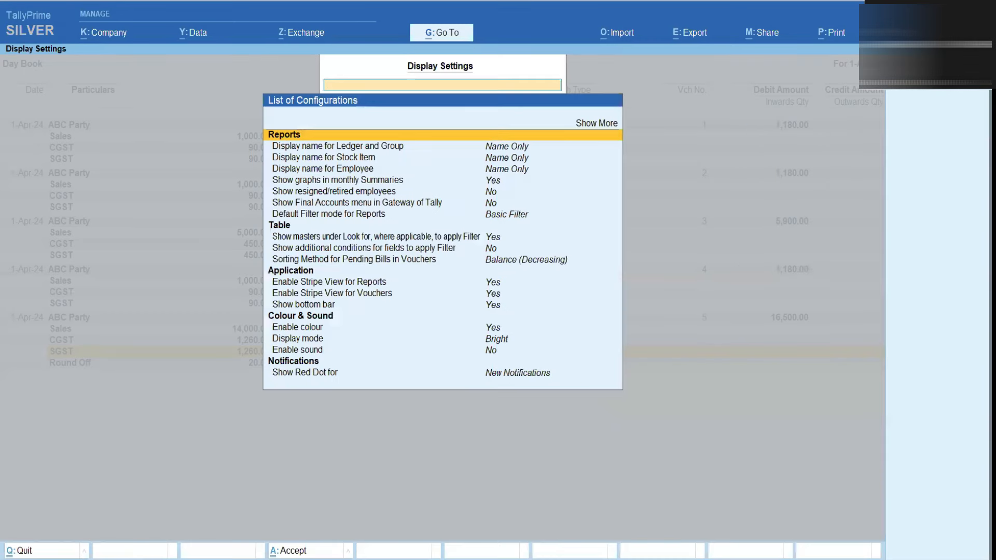
{"action": "key", "text": "Down"}
{"action": "key", "text": "Down"}
{"action": "key", "text": "Down"}
{"action": "key", "text": "Down"}
{"action": "key", "text": "Down"}
{"action": "key", "text": "Down"}
{"action": "key", "text": "Down"}
{"action": "key", "text": "Down"}
{"action": "key", "text": "Down"}
{"action": "key", "text": "Down"}
{"action": "key", "text": "Down"}
{"action": "key", "text": "Down"}
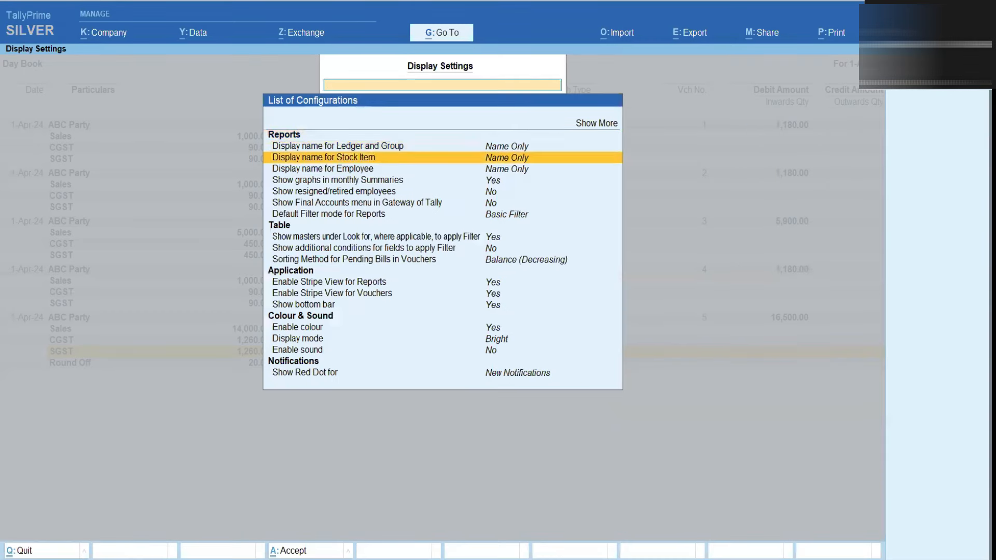
{"action": "key", "text": "Up"}
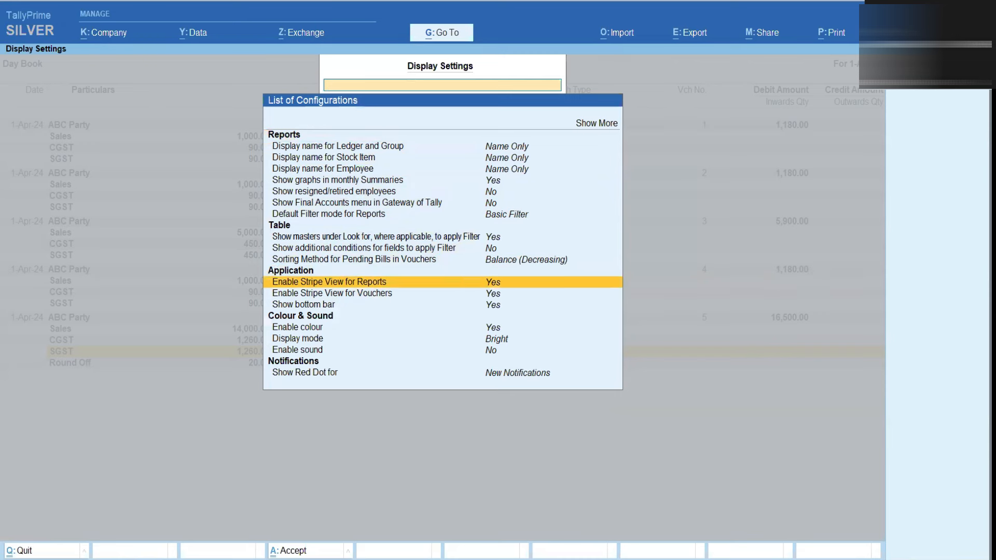
{"action": "key", "text": "Down"}
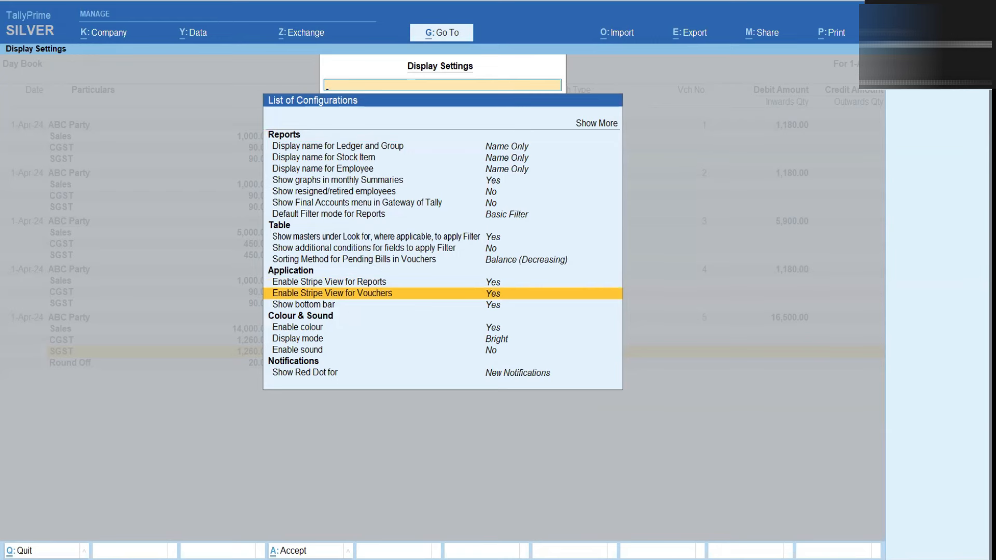
{"action": "key", "text": "Escape"}
{"action": "key", "text": "Escape"}
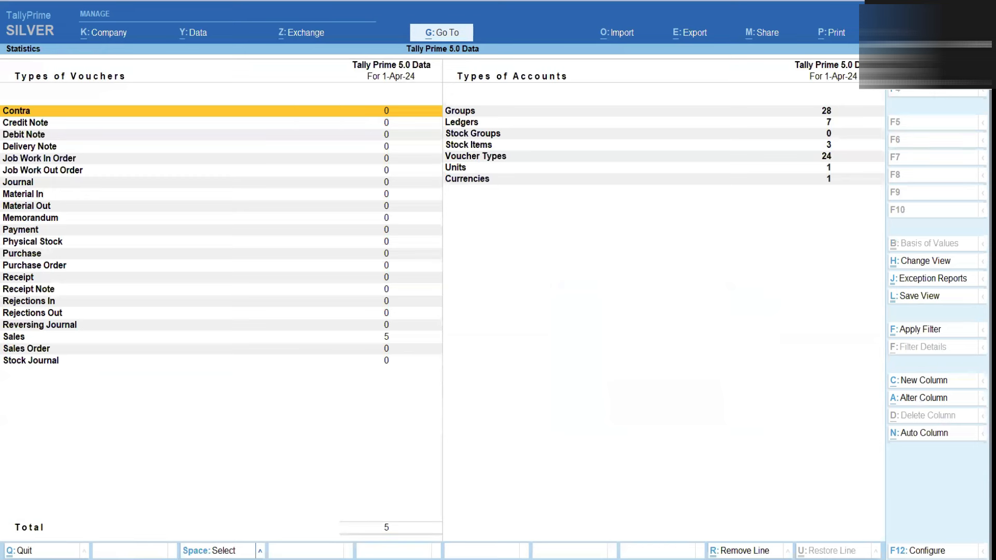
Leave Statistics and open the Sales Register's April vouchers
{"action": "key", "text": "Escape"}
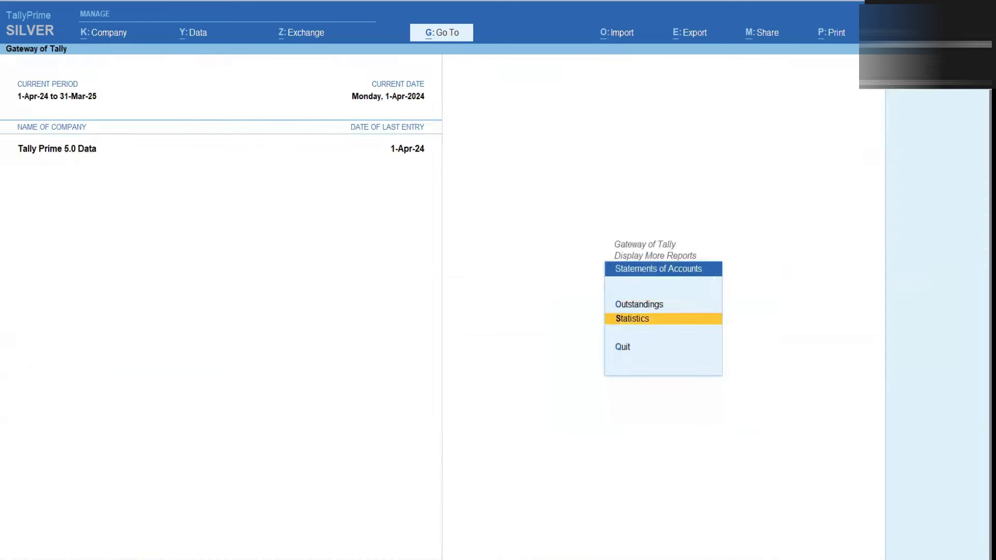
{"action": "key", "text": "Escape"}
{"action": "key", "text": "Up"}
{"action": "key", "text": "Return"}
{"action": "key", "text": "Down"}
{"action": "key", "text": "Down"}
{"action": "key", "text": "Down"}
{"action": "key", "text": "Down"}
{"action": "key", "text": "Down"}
{"action": "key", "text": "Down"}
{"action": "key", "text": "Down"}
{"action": "key", "text": "Return"}
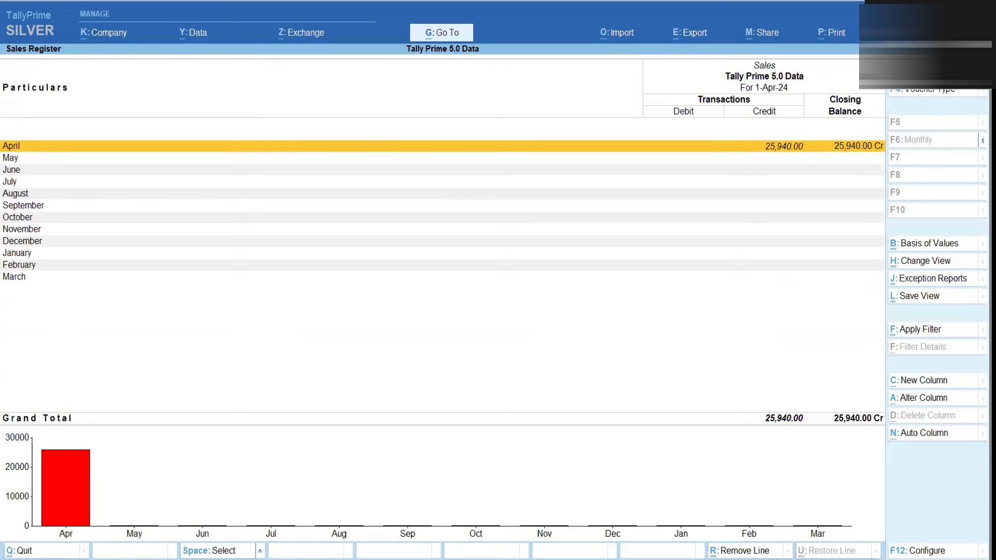
{"action": "key", "text": "Return"}
Show the sales vouchers in detailed view with ledger lines, then start Sales voucher No. 6
{"action": "key", "text": "Down"}
{"action": "key", "text": "Down"}
{"action": "key", "text": "Down"}
{"action": "key", "text": "Down"}
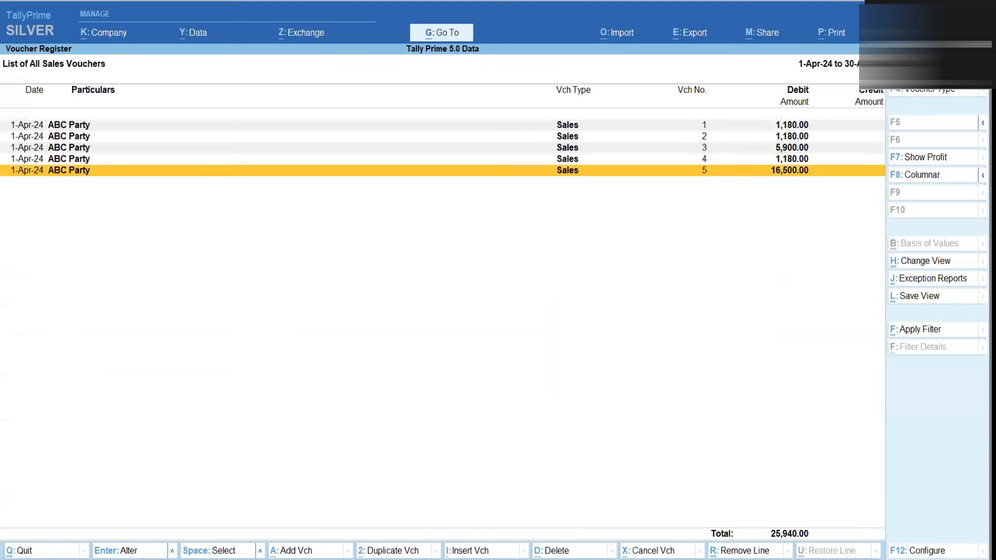
{"action": "key", "text": "alt"}
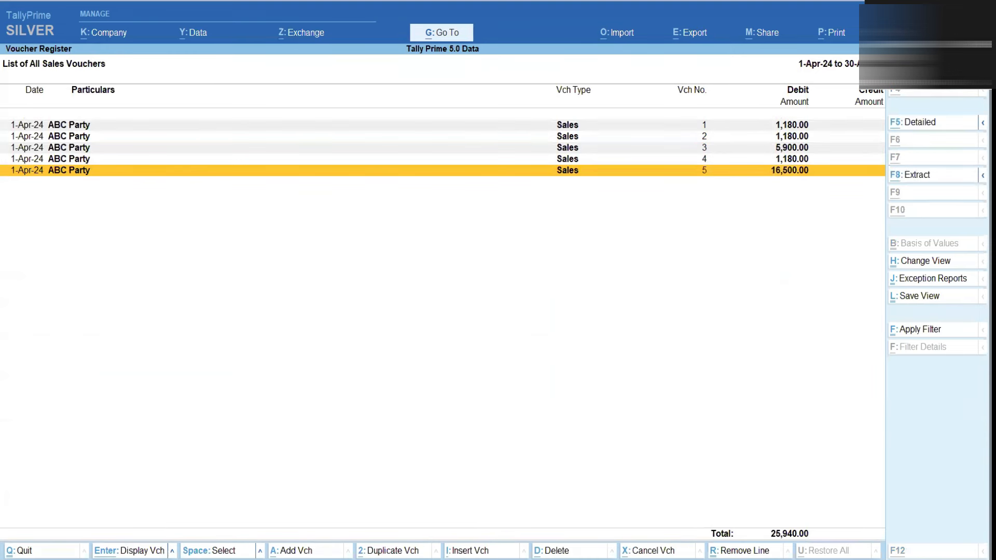
{"action": "key", "text": "alt+F5"}
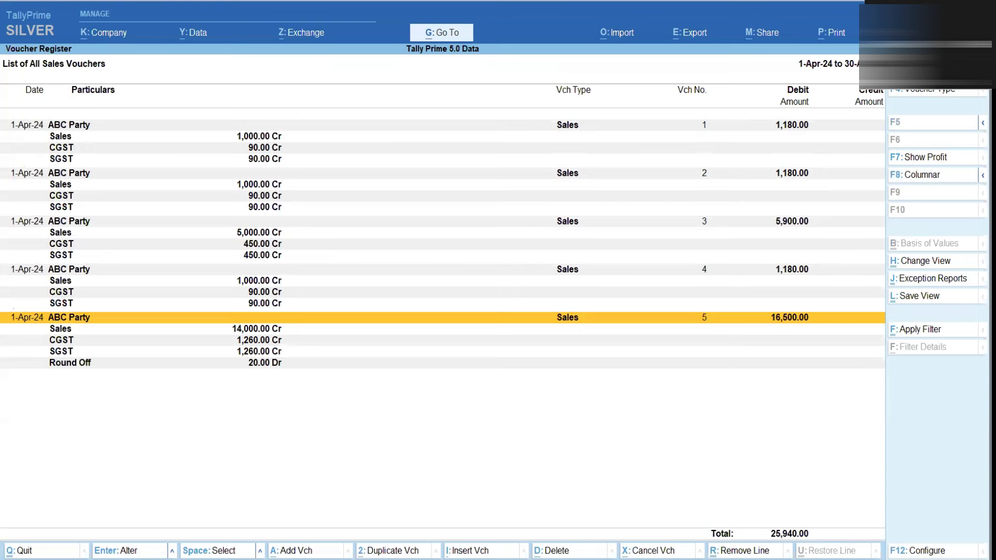
{"action": "key", "text": "alt+a"}
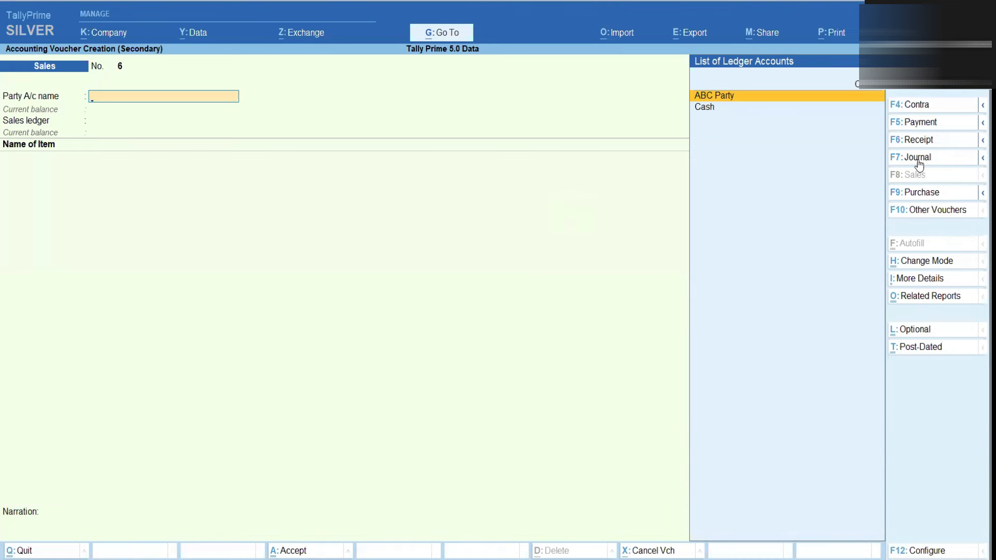
Start a receipt into Cash from ABC Party, using Agst Ref for its bill-wise details
{"action": "left_click", "coordinate": [917, 141]}
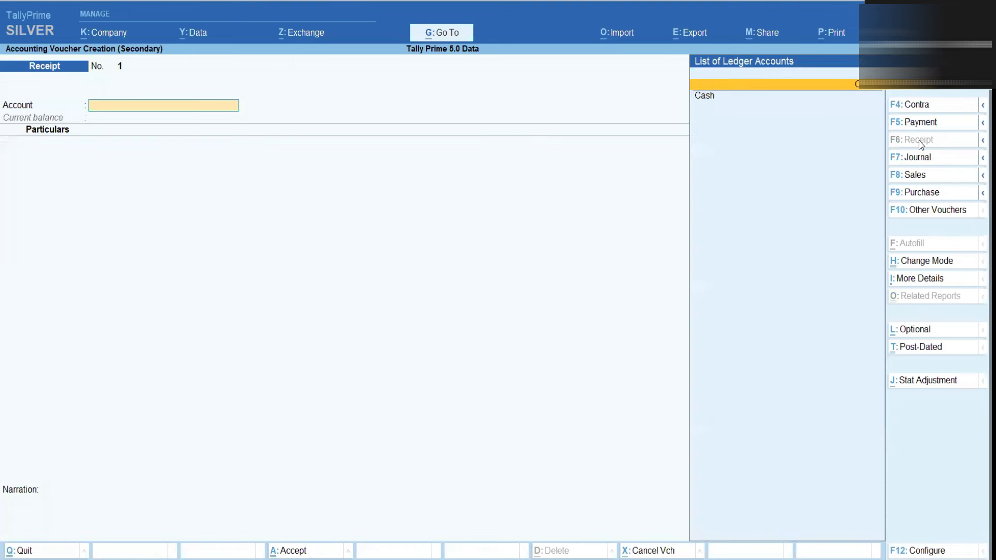
{"action": "key", "text": "Return"}
{"action": "key", "text": "Down"}
{"action": "key", "text": "Down"}
{"action": "key", "text": "Down"}
{"action": "key", "text": "Down"}
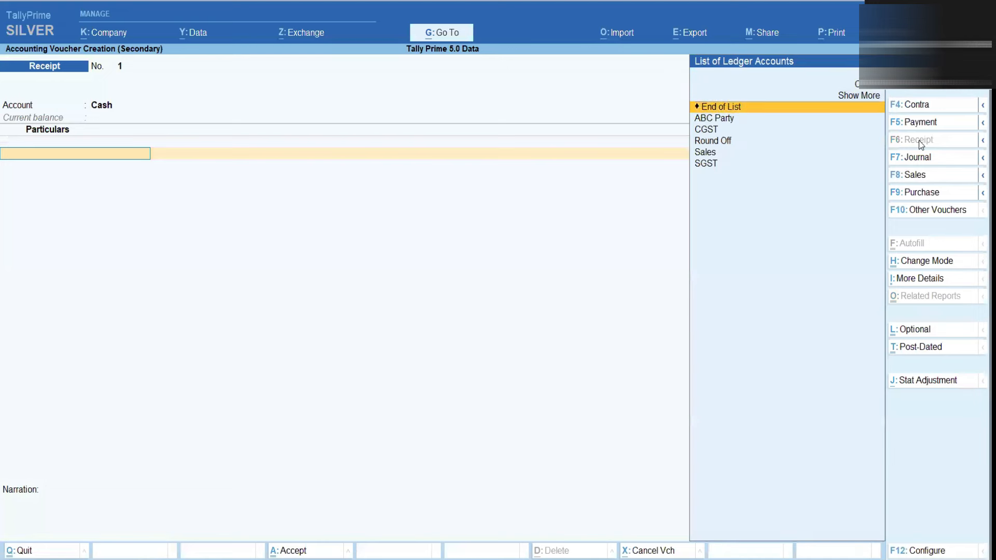
{"action": "key", "text": "Return"}
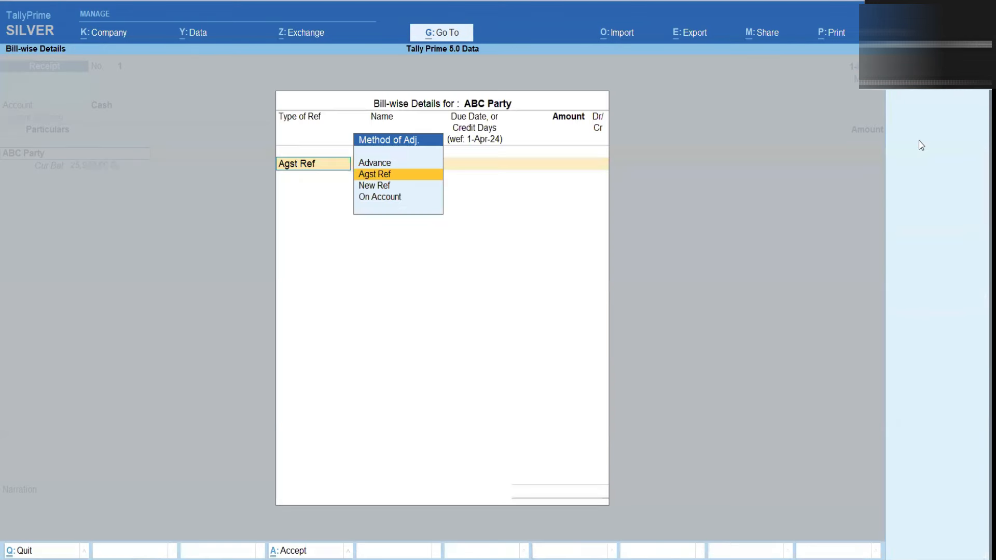
{"action": "key", "text": "Return"}
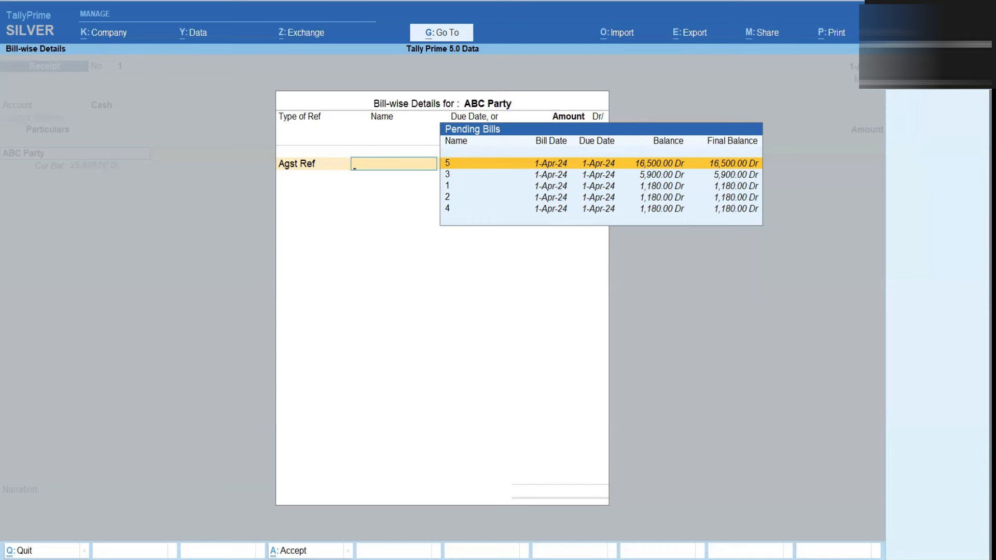
Open the Display settings under Help > Settings
{"action": "key", "text": "F1"}
{"action": "key", "text": "Down"}
{"action": "key", "text": "Down"}
{"action": "key", "text": "Down"}
{"action": "key", "text": "Down"}
{"action": "key", "text": "Down"}
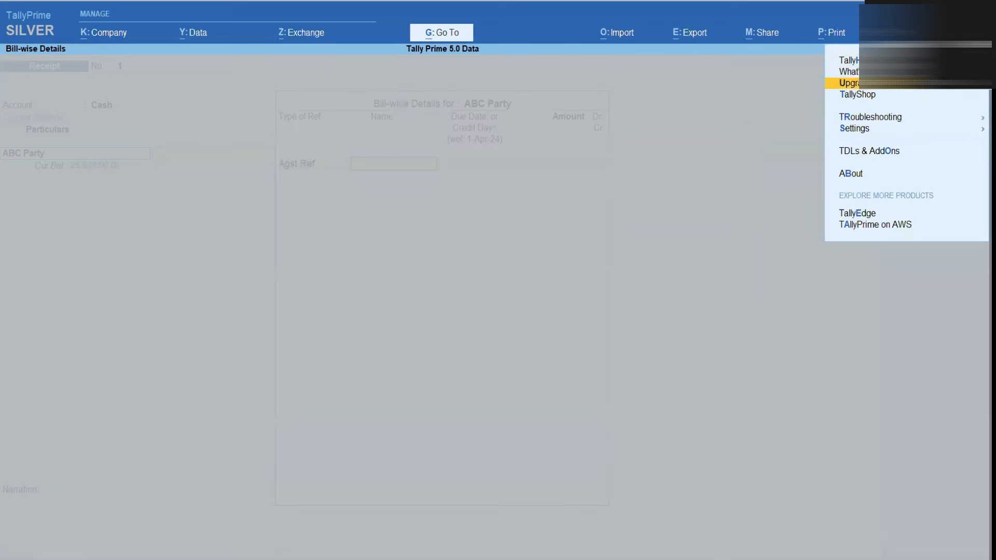
{"action": "key", "text": "Return"}
{"action": "key", "text": "Down"}
{"action": "key", "text": "Down"}
{"action": "key", "text": "Down"}
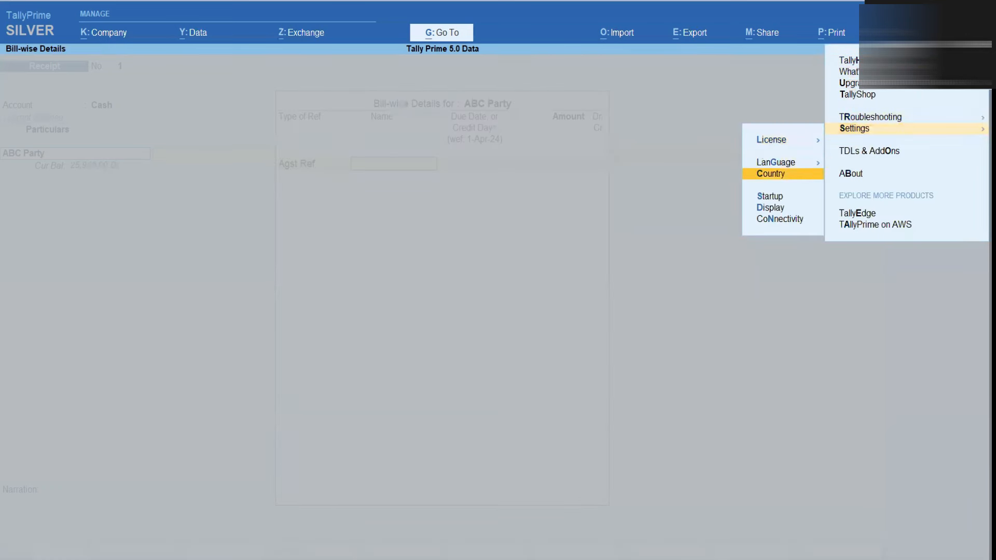
{"action": "key", "text": "Down"}
{"action": "key", "text": "Return"}
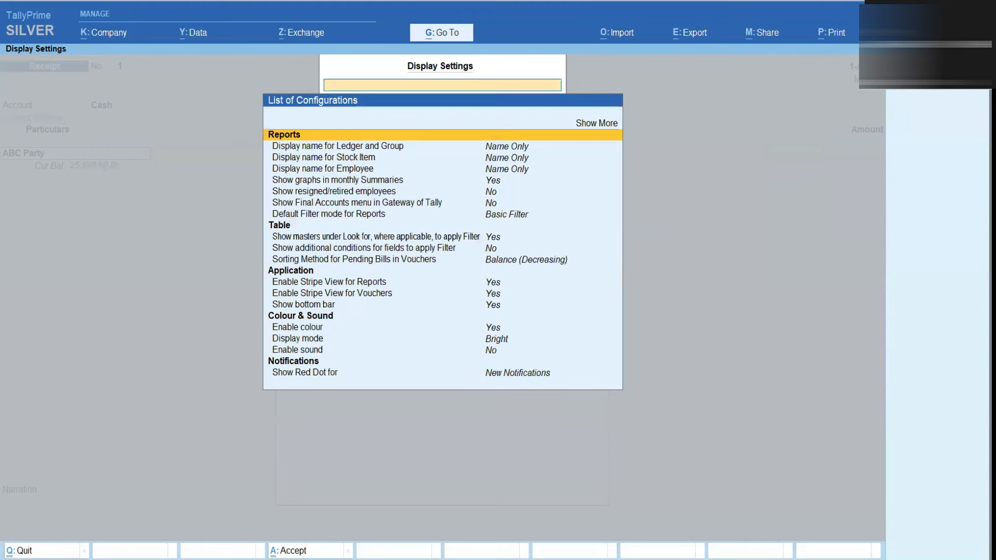
Set Sorting Method for Pending Bills in Vouchers to Reference Name (Ascending), then return to the voucher
{"action": "key", "text": "Down"}
{"action": "key", "text": "Down"}
{"action": "key", "text": "Down"}
{"action": "key", "text": "Down"}
{"action": "key", "text": "Down"}
{"action": "key", "text": "Down"}
{"action": "key", "text": "Down"}
{"action": "key", "text": "Down"}
{"action": "key", "text": "Down"}
{"action": "key", "text": "Down"}
{"action": "key", "text": "Down"}
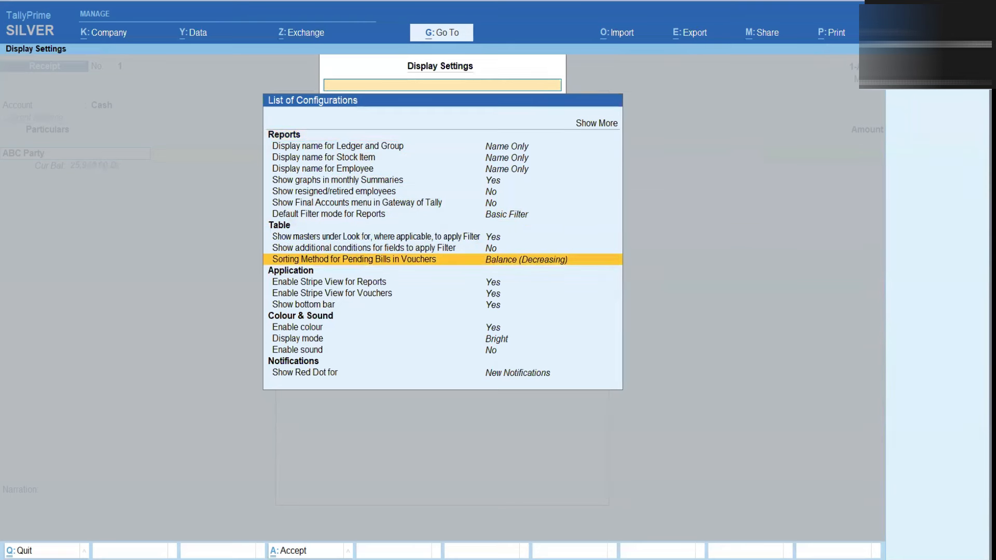
{"action": "key", "text": "Return"}
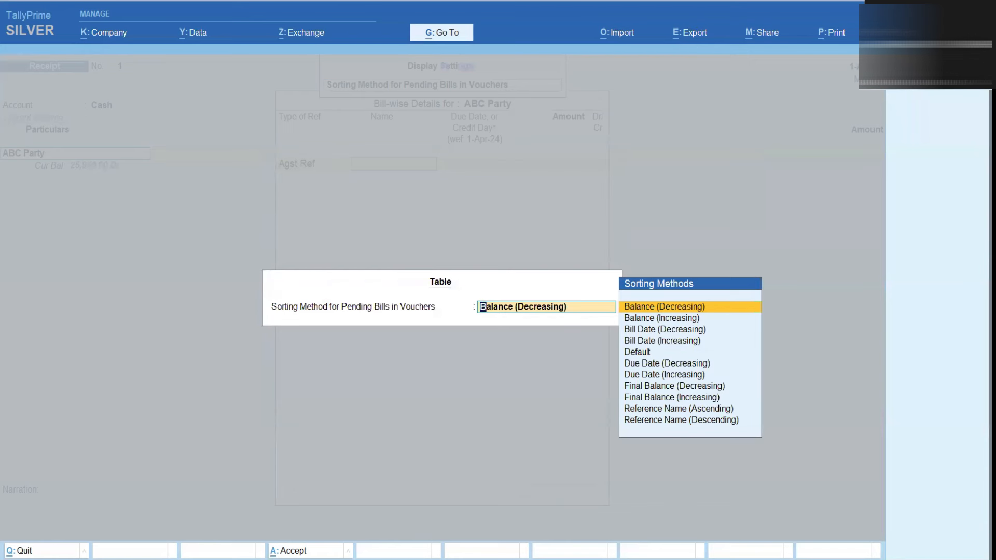
{"action": "key", "text": "Down"}
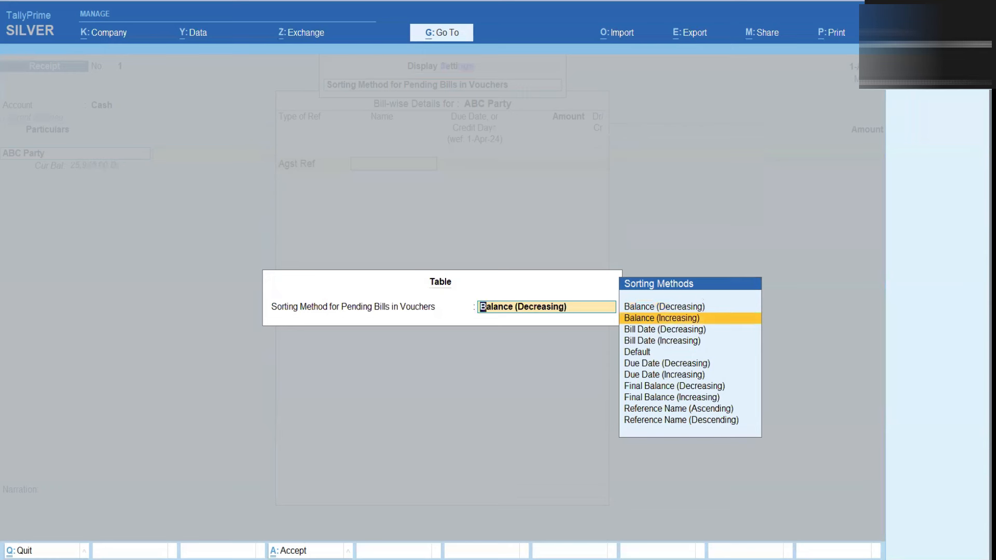
{"action": "key", "text": "Down"}
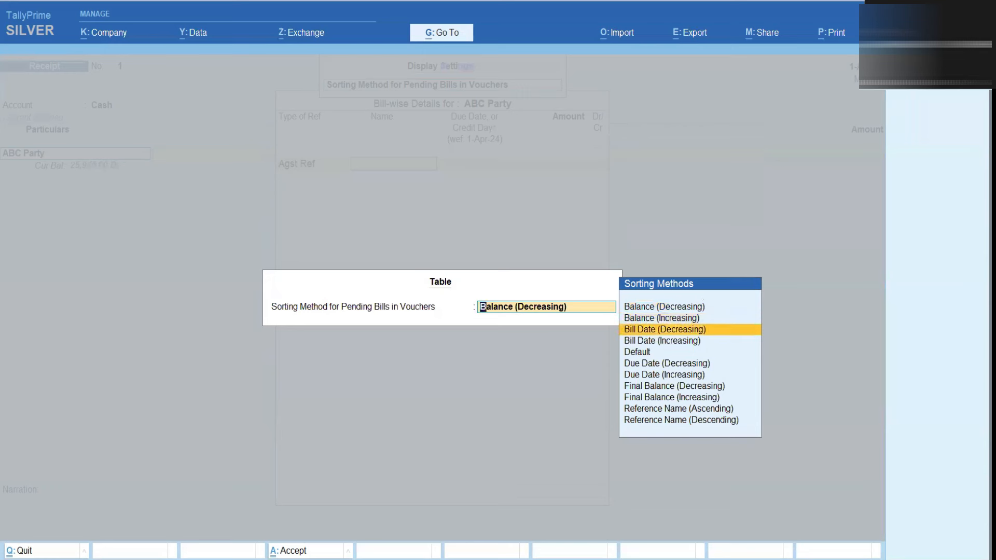
{"action": "key", "text": "Down"}
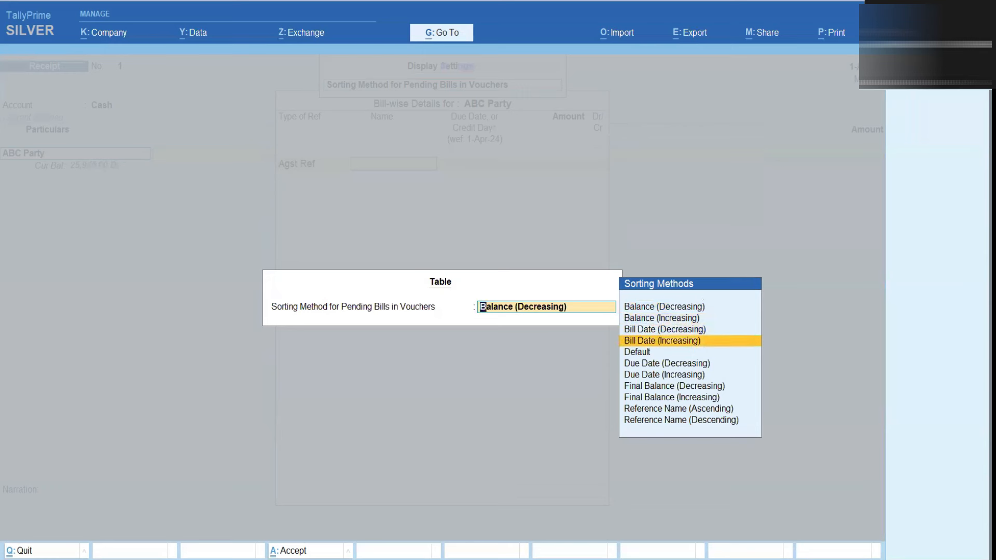
{"action": "key", "text": "Down"}
{"action": "key", "text": "Down"}
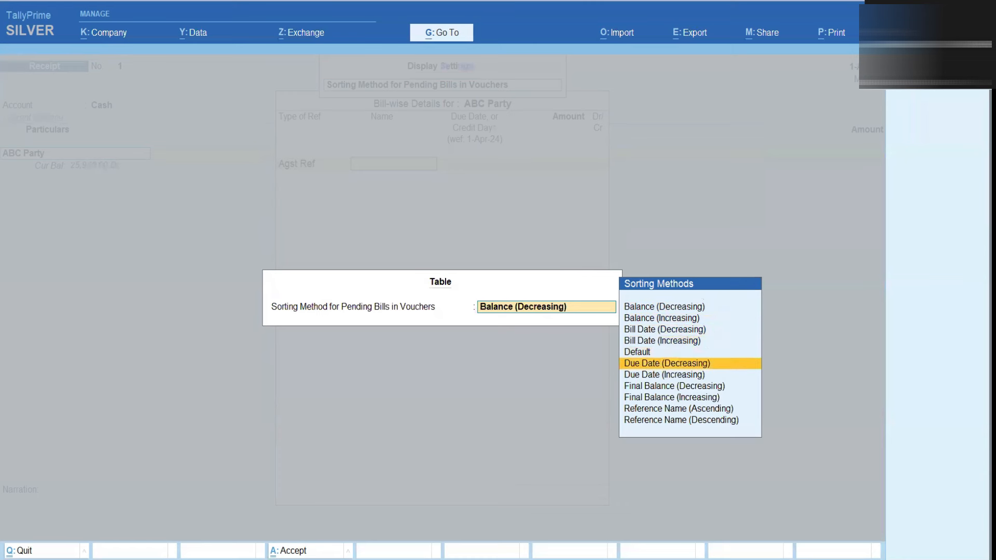
{"action": "key", "text": "Down"}
{"action": "key", "text": "Down"}
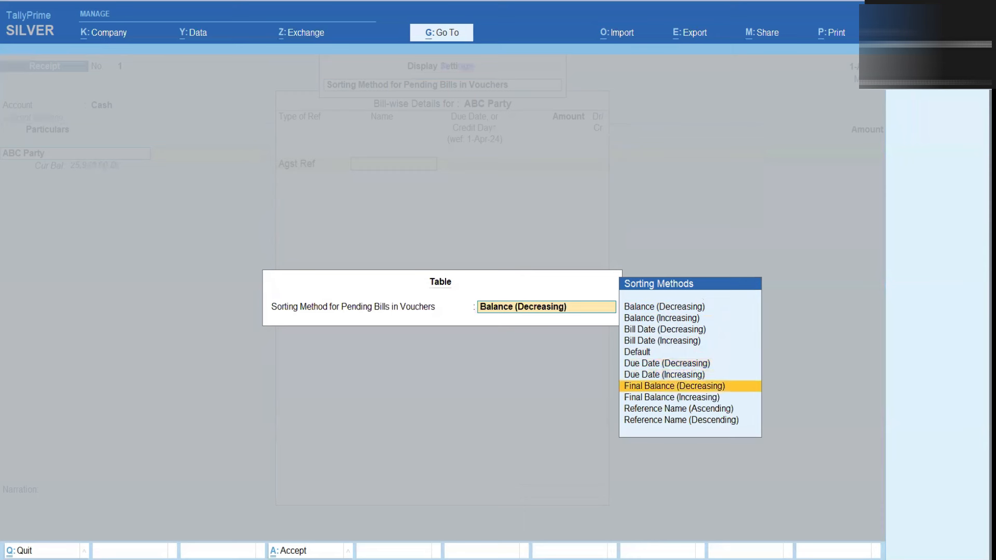
{"action": "key", "text": "Down"}
{"action": "key", "text": "Down"}
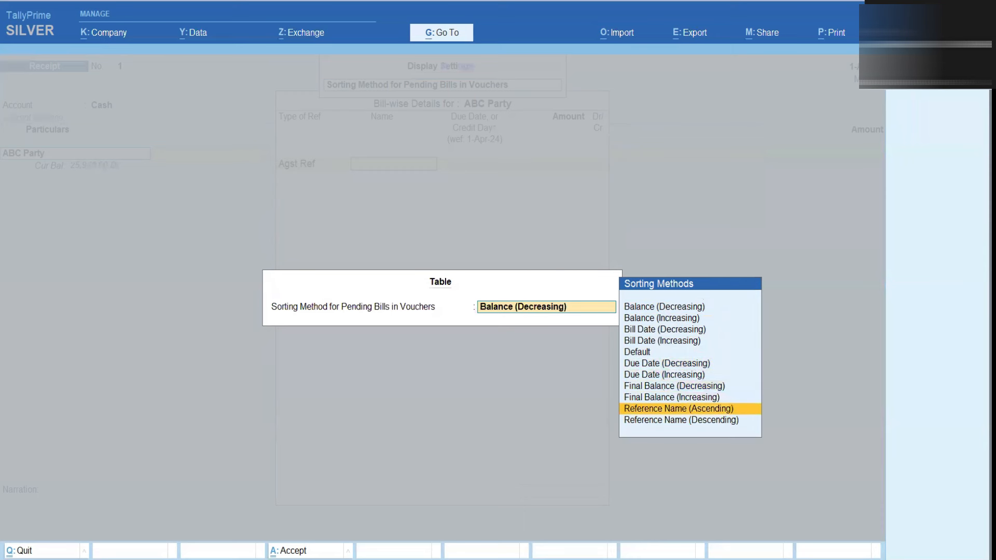
{"action": "key", "text": "Down"}
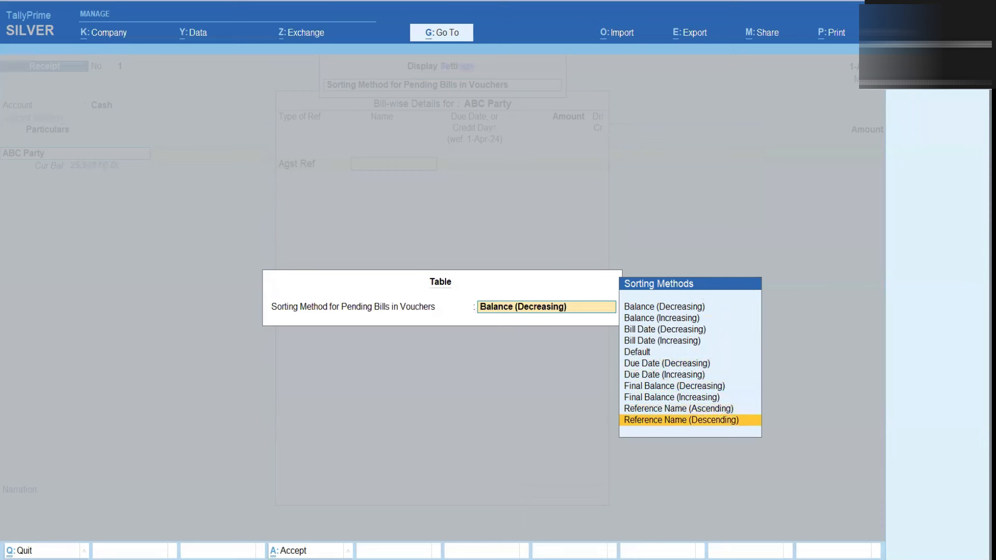
{"action": "key", "text": "Up"}
{"action": "key", "text": "Return"}
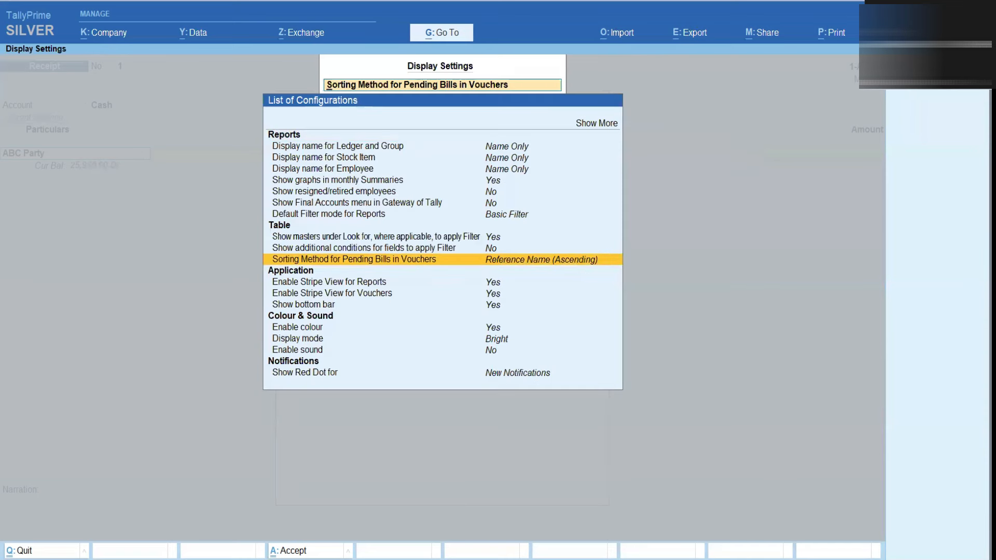
{"action": "key", "text": "Escape"}
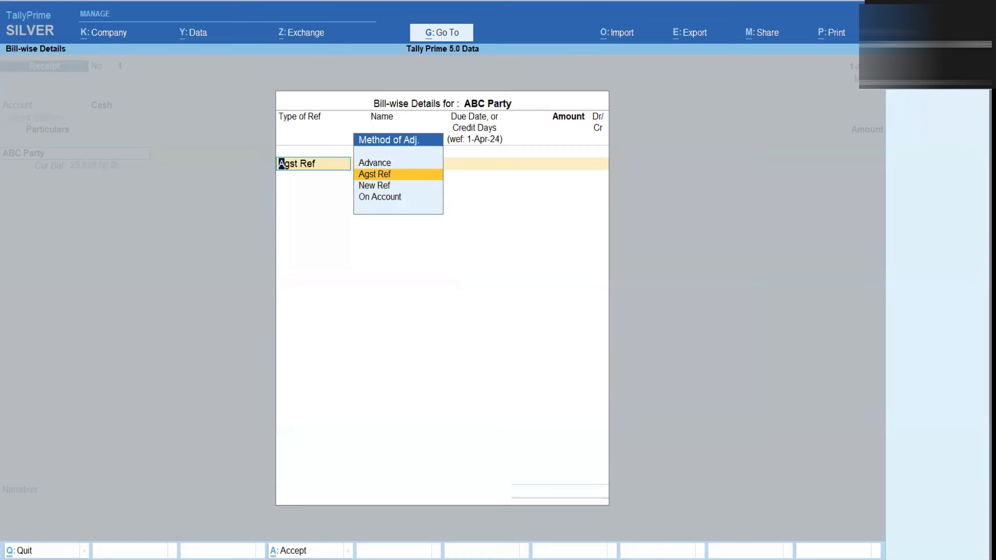
Reopen ABC Party's Pending Bills list, now ordered by reference name 1 through 5
{"action": "key", "text": "Return"}
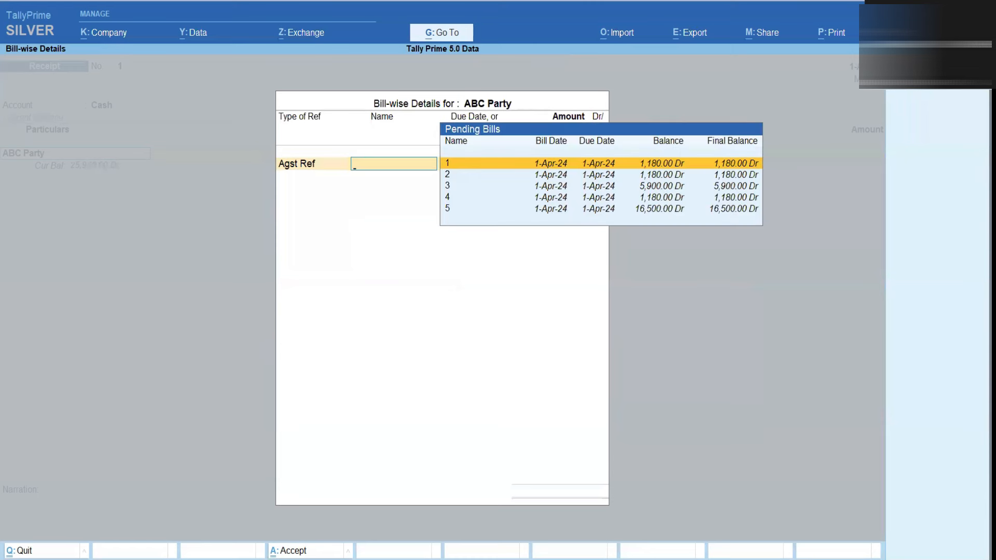